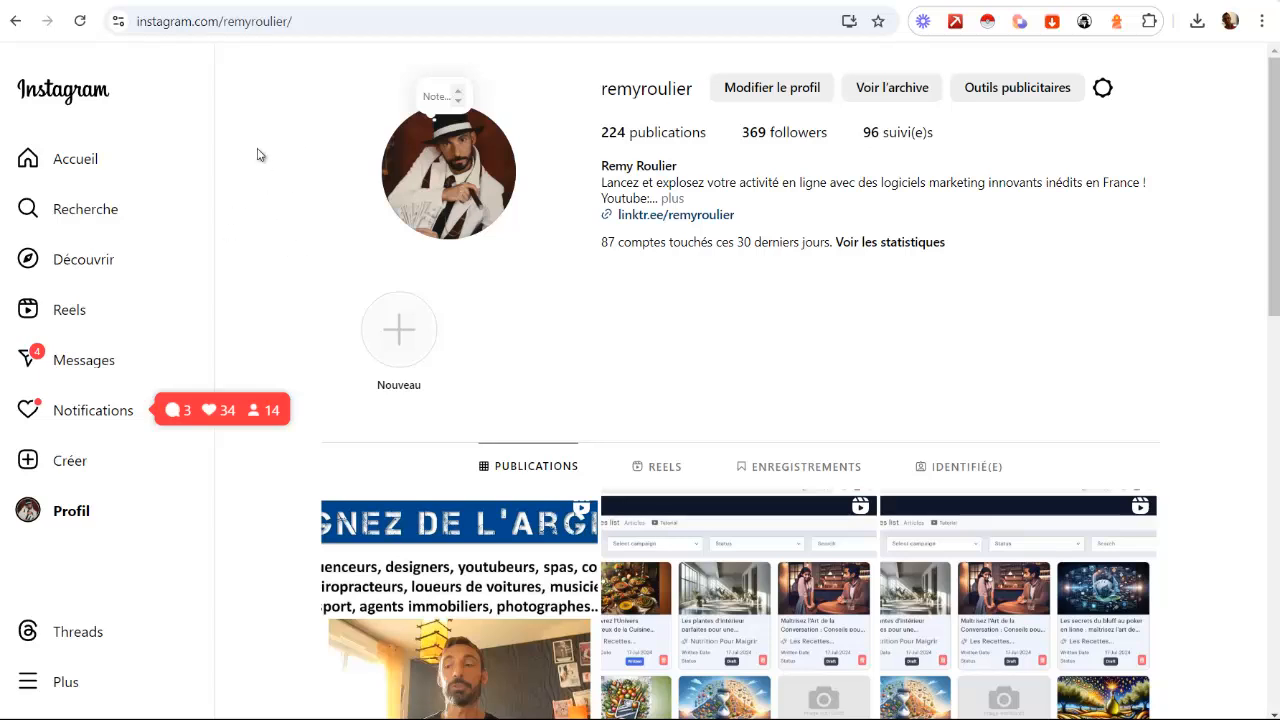
# Search Instagram accounts for "photographe mariage"
pyautogui.click(52, 213)
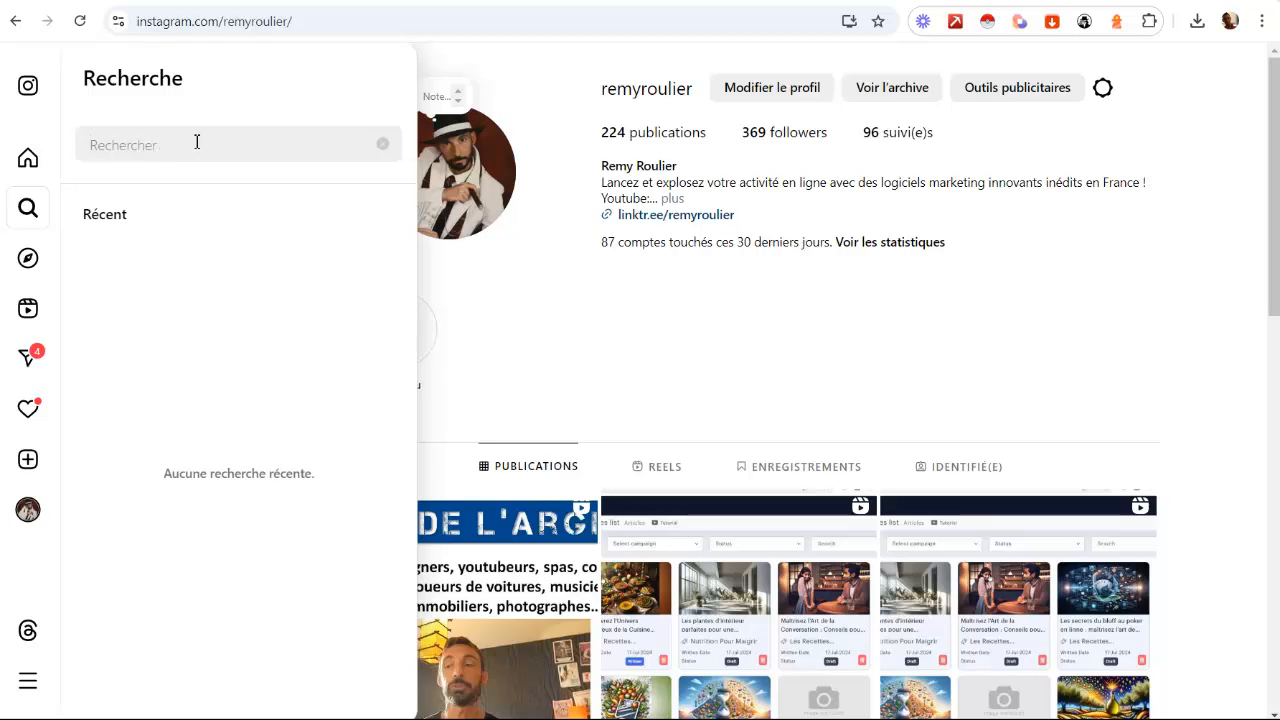
pyautogui.write('photograp')
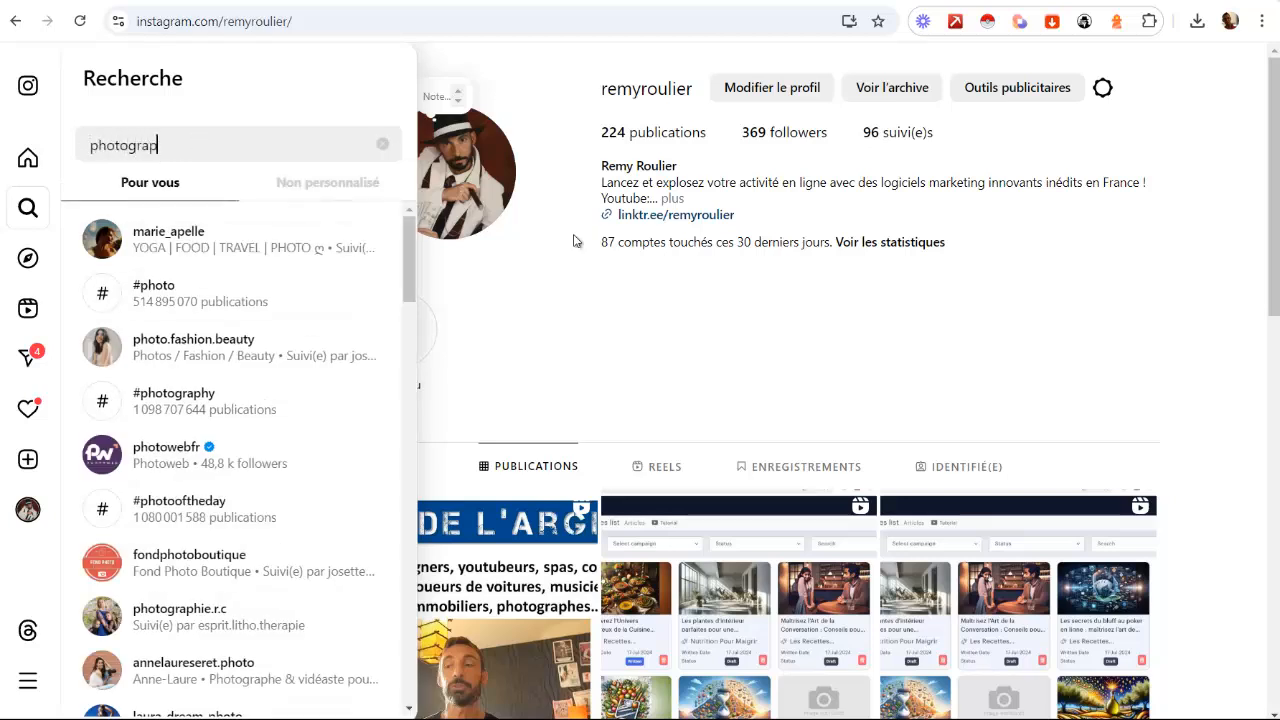
pyautogui.write('he mariage')
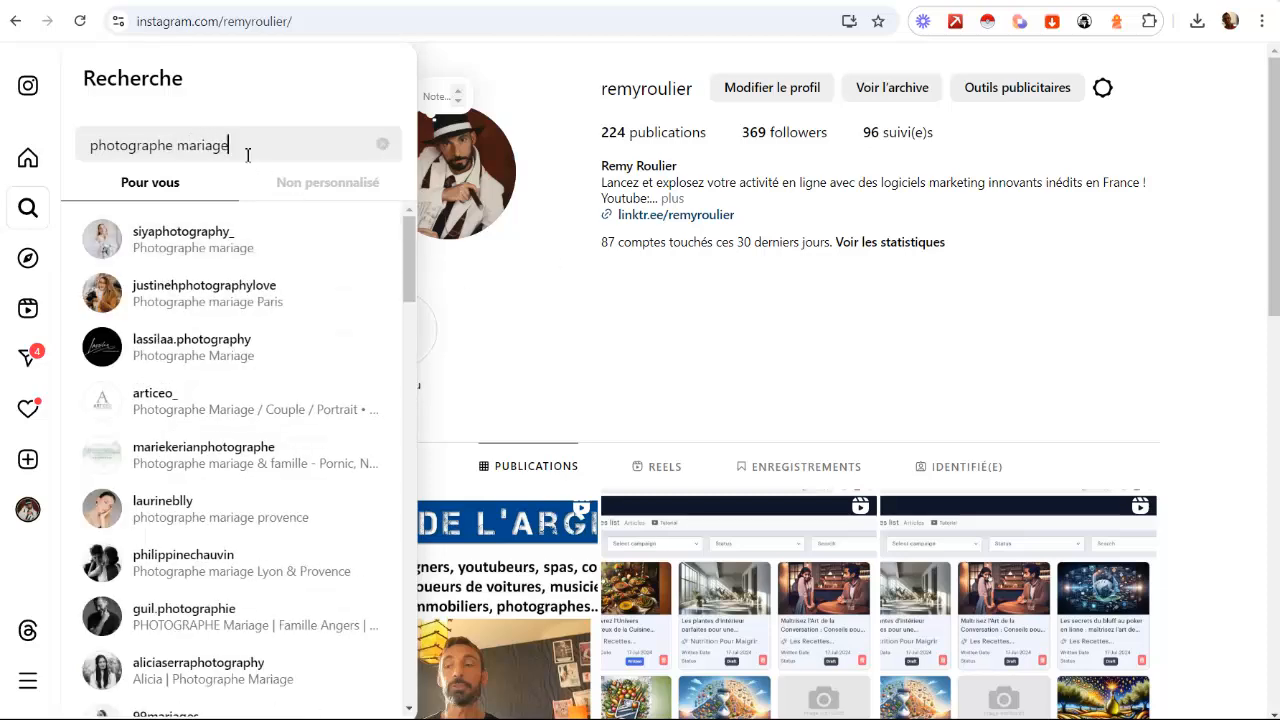
# Browse the wedding photographer results, open the first account's profile and expand its full bio
pyautogui.scroll(-6, 240, 255)
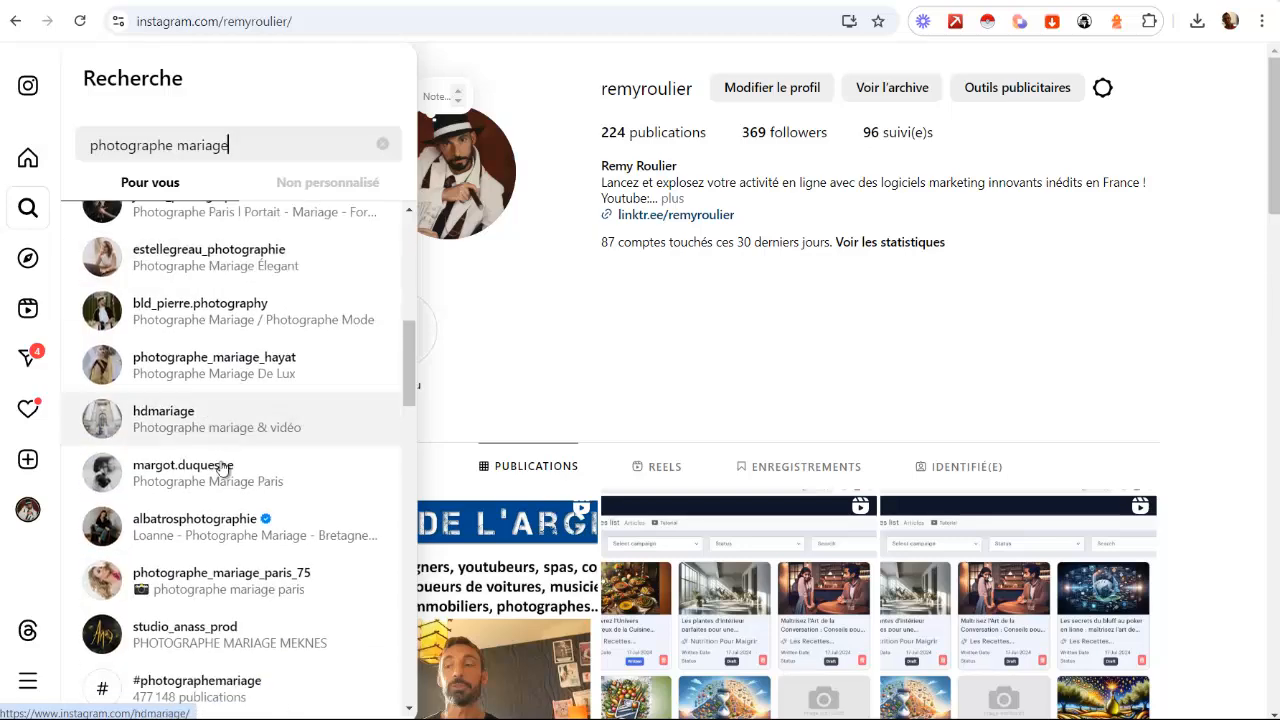
pyautogui.scroll(5, 214, 434)
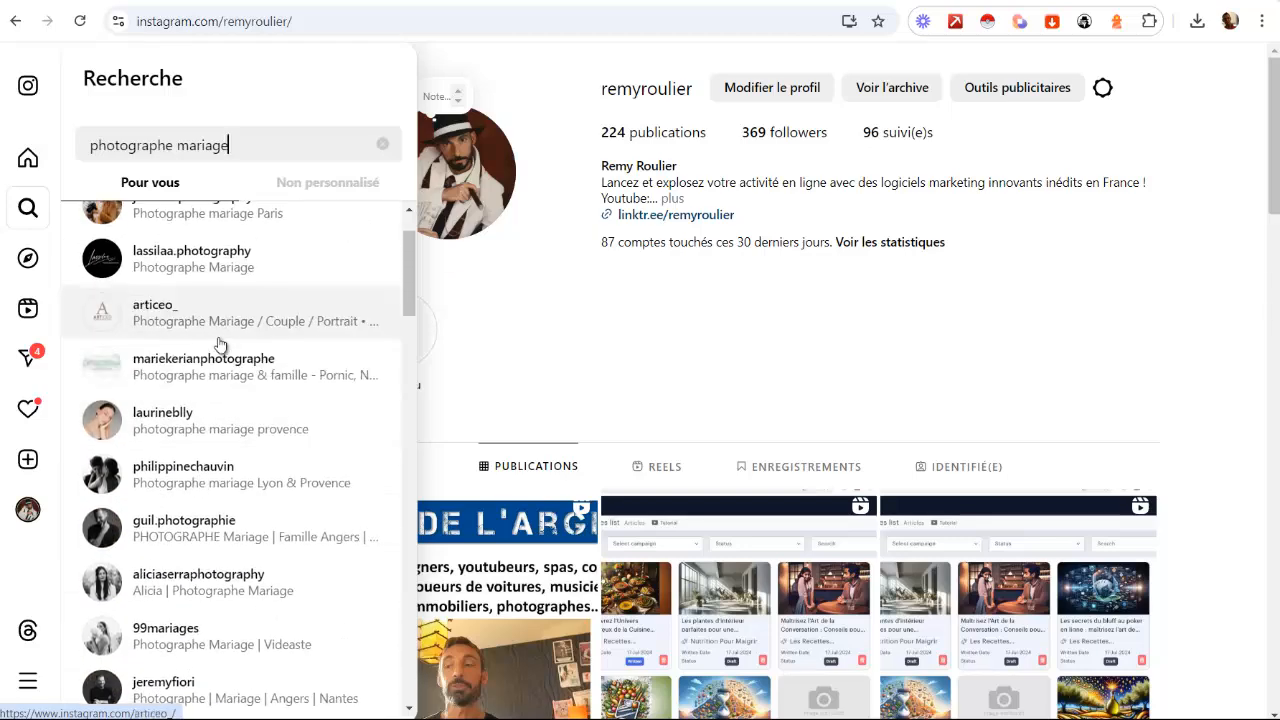
pyautogui.scroll(1, 220, 345)
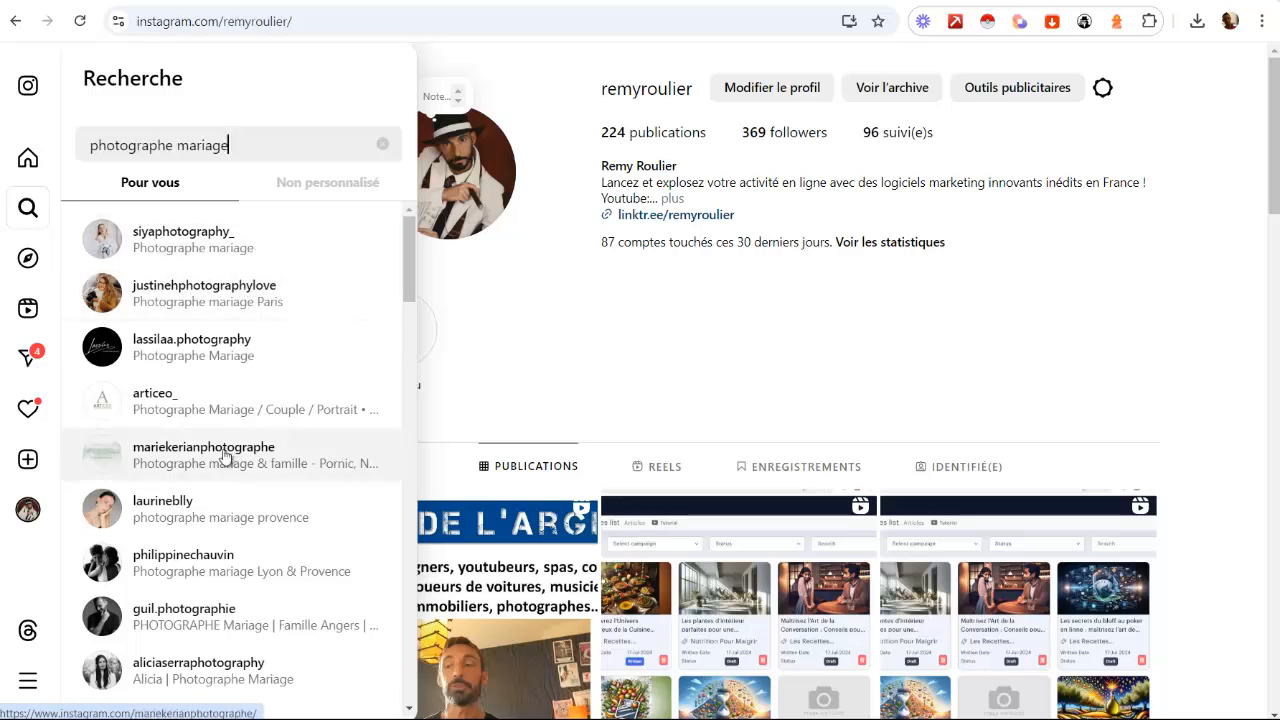
pyautogui.scroll(-3, 250, 450)
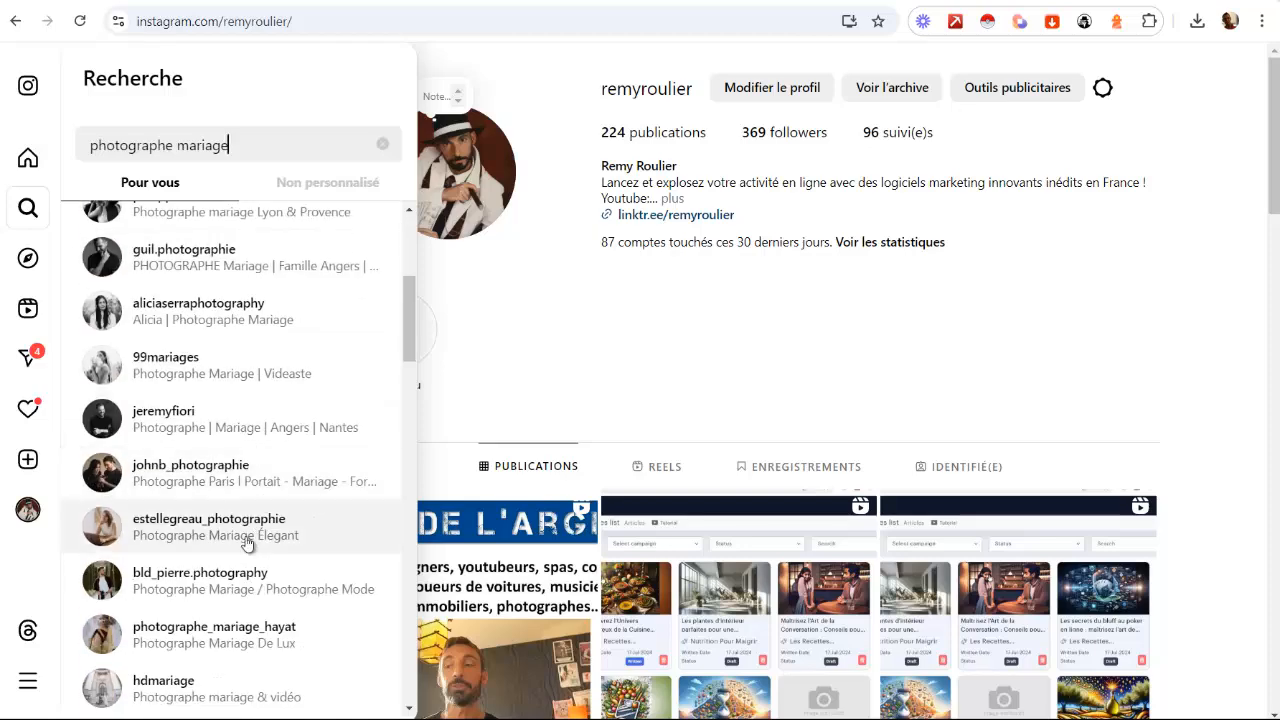
pyautogui.scroll(3, 248, 543)
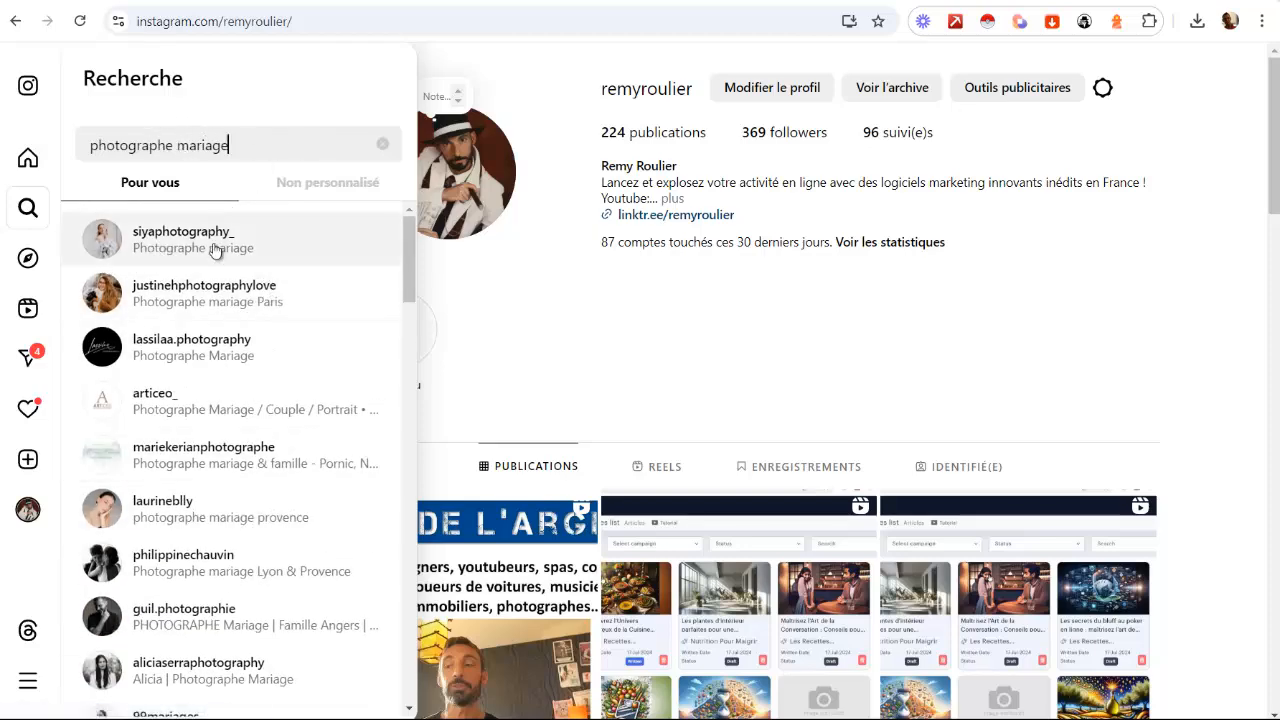
pyautogui.click(139, 241)
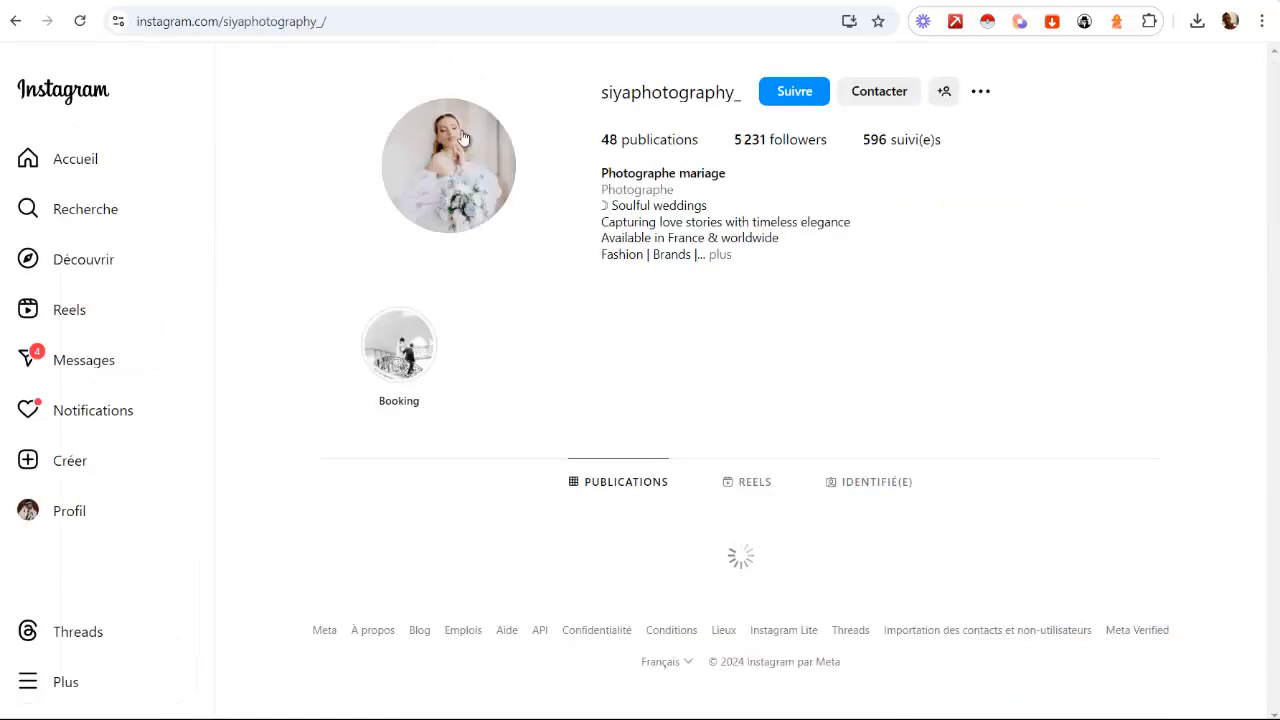
pyautogui.click(719, 254)
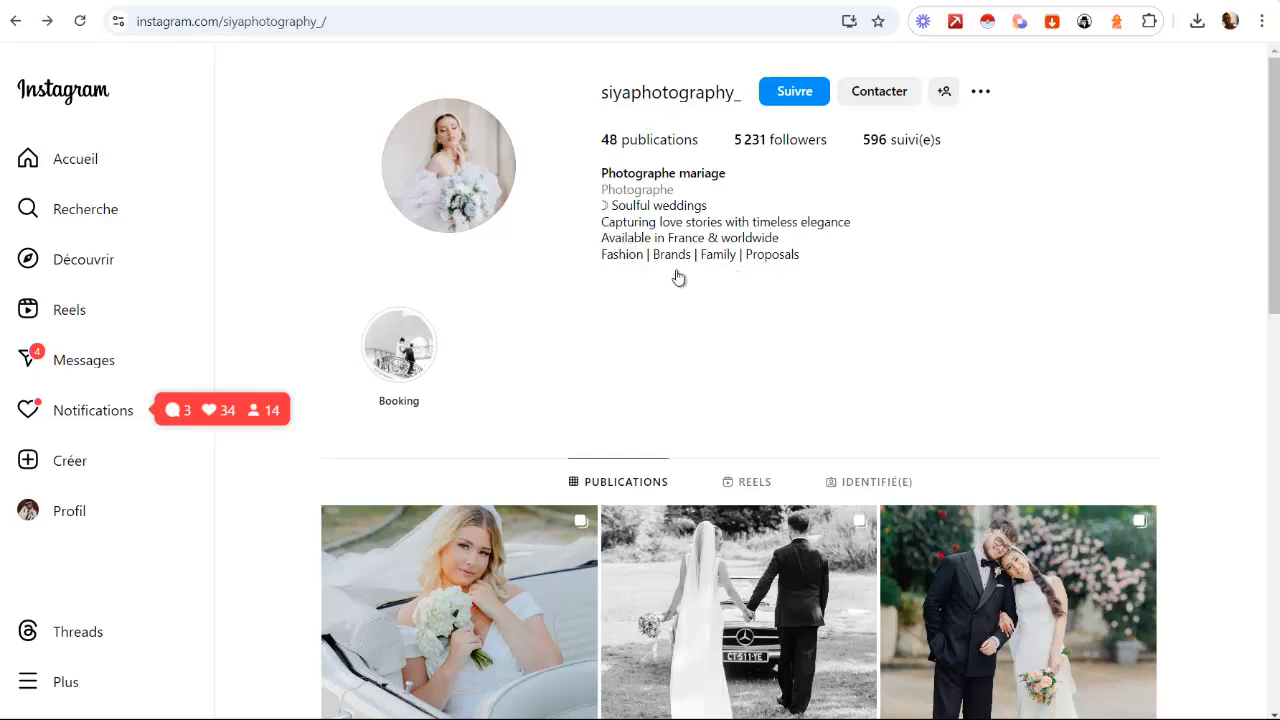
# Search again for "photographe mariage" and open the second, third and fourth accounts in new browser tabs
pyautogui.click(60, 209)
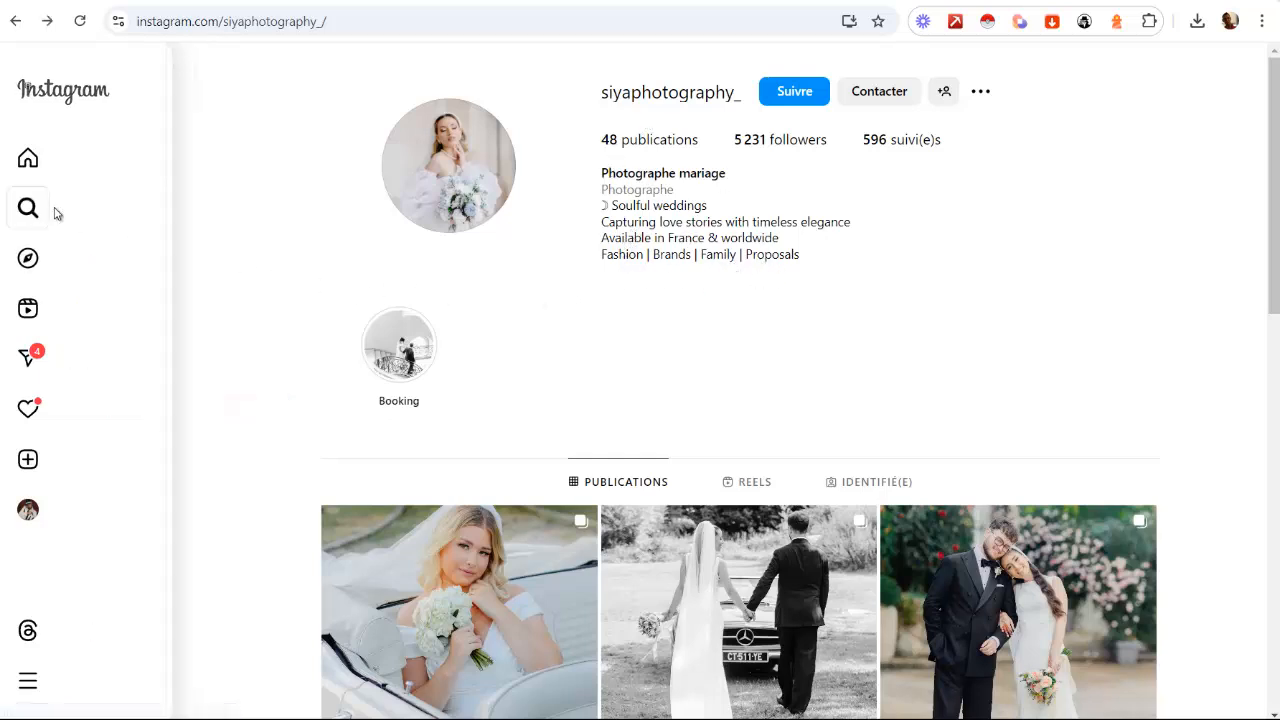
pyautogui.click(149, 143)
pyautogui.write('photographe mariage')
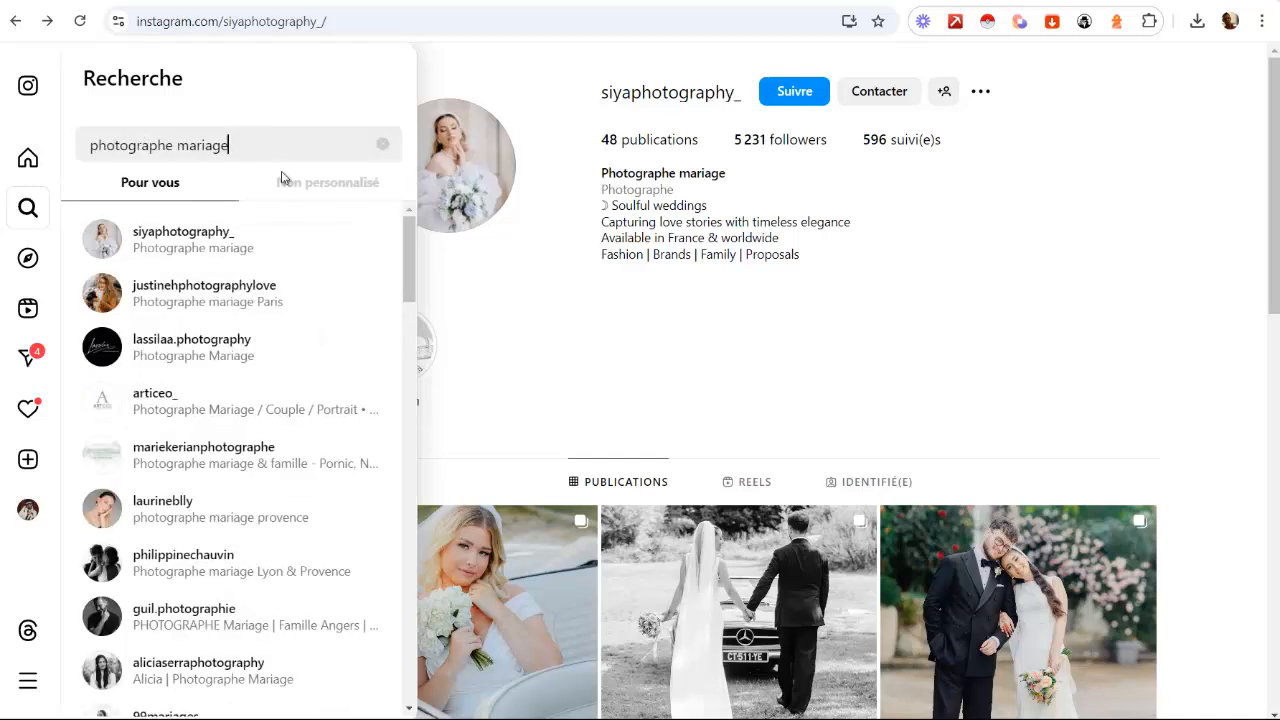
pyautogui.rightClick(208, 298)
pyautogui.click(270, 312)
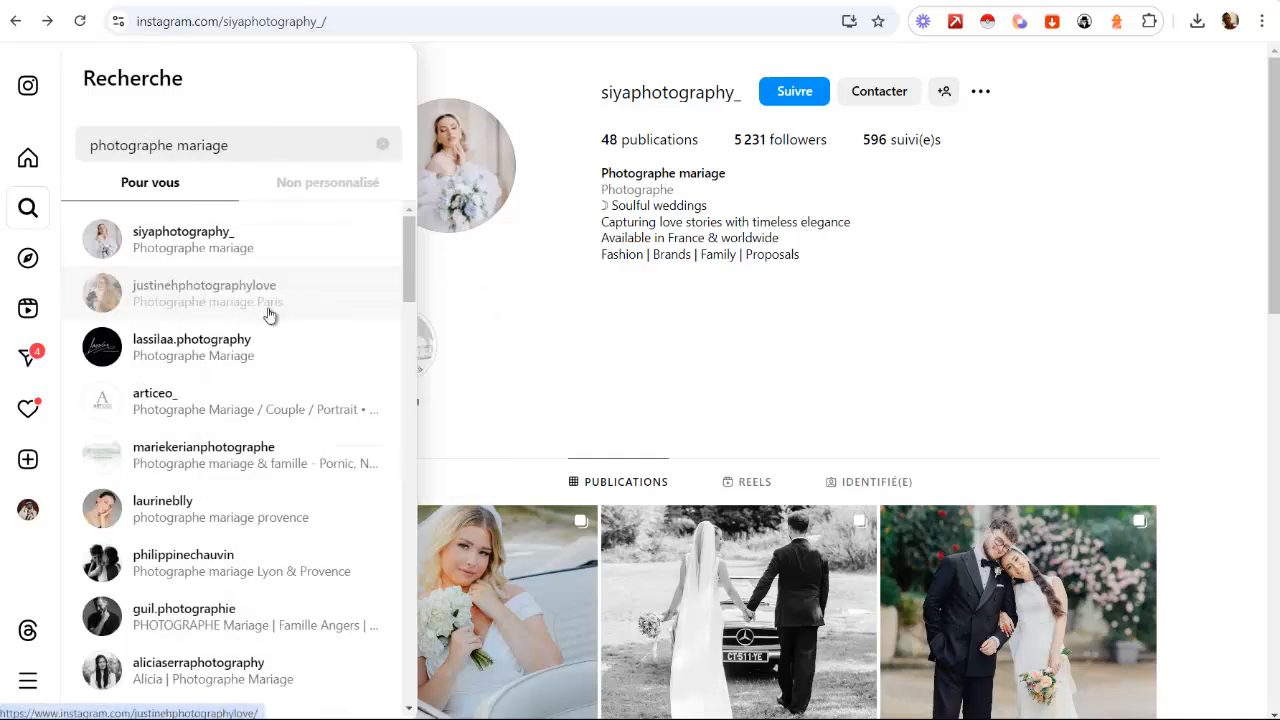
pyautogui.rightClick(212, 354)
pyautogui.click(273, 367)
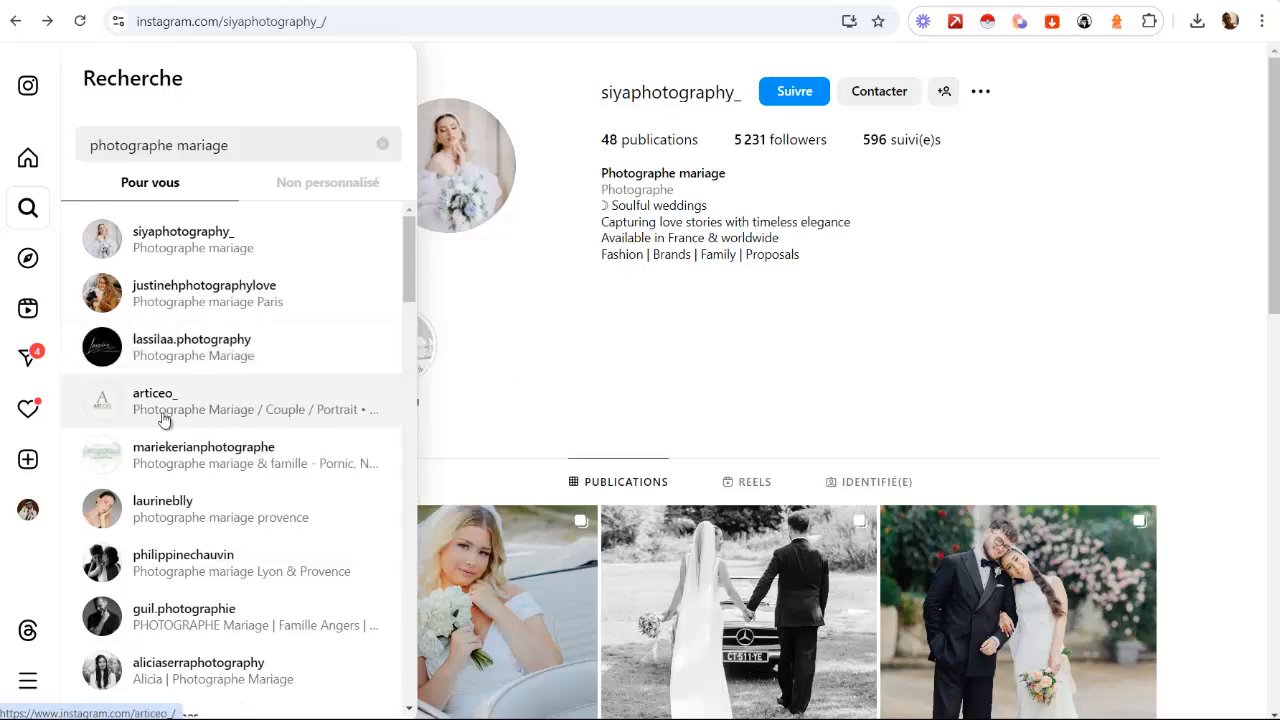
pyautogui.rightClick(168, 418)
pyautogui.click(248, 449)
# Review the photographer profiles in the newly opened tabs, expanding the full bio of the Paris wedding photographer, and return to the search results
pyautogui.hotkey('ctrl', 'Tab')
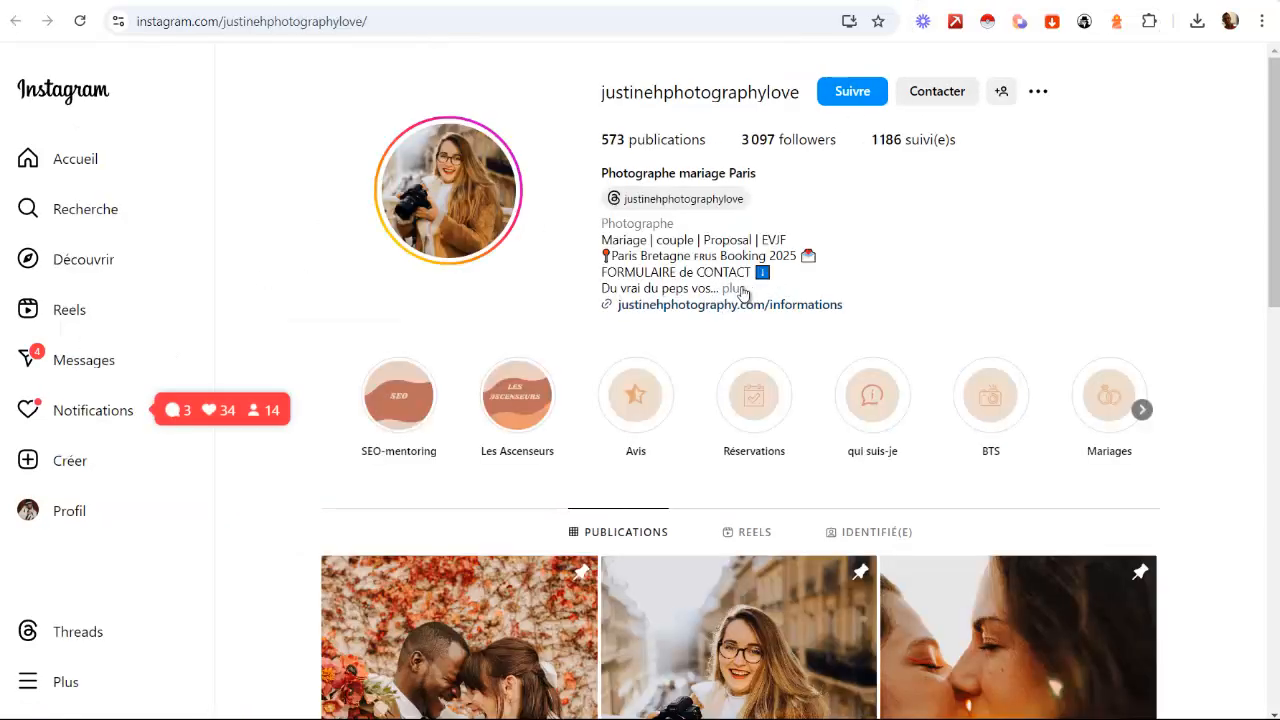
pyautogui.click(734, 289)
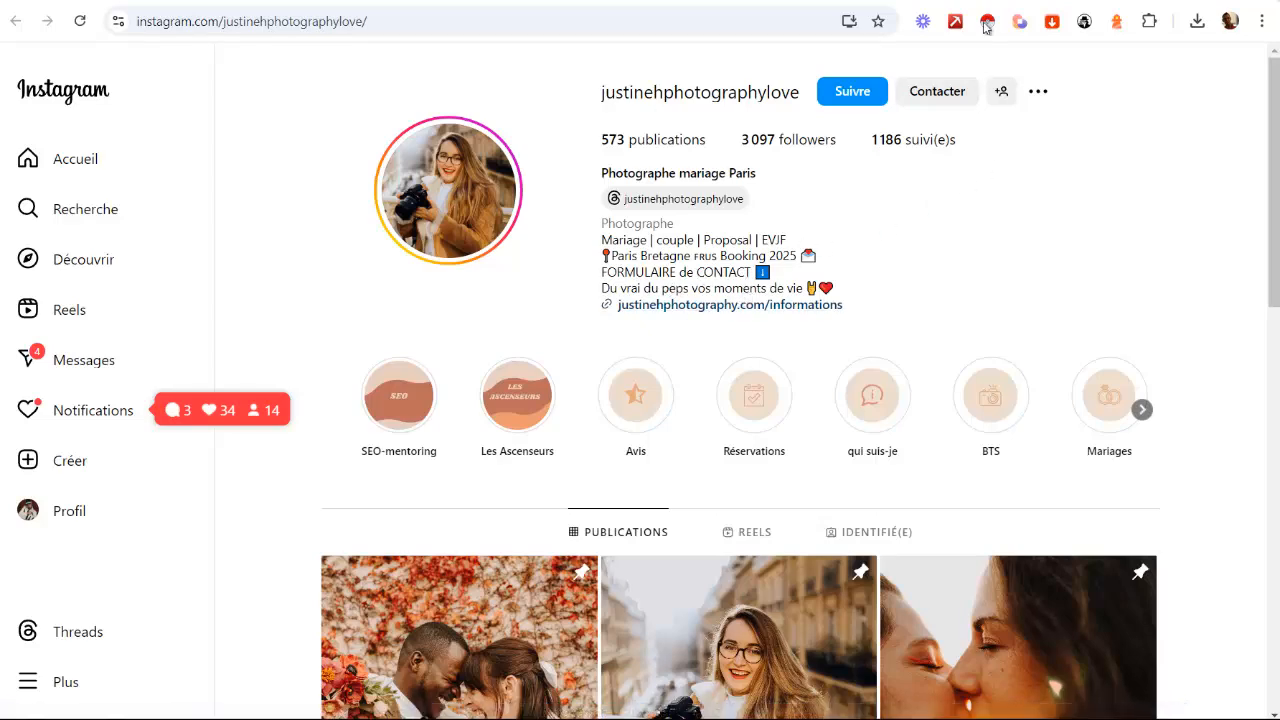
pyautogui.hotkey('ctrl', 'Tab')
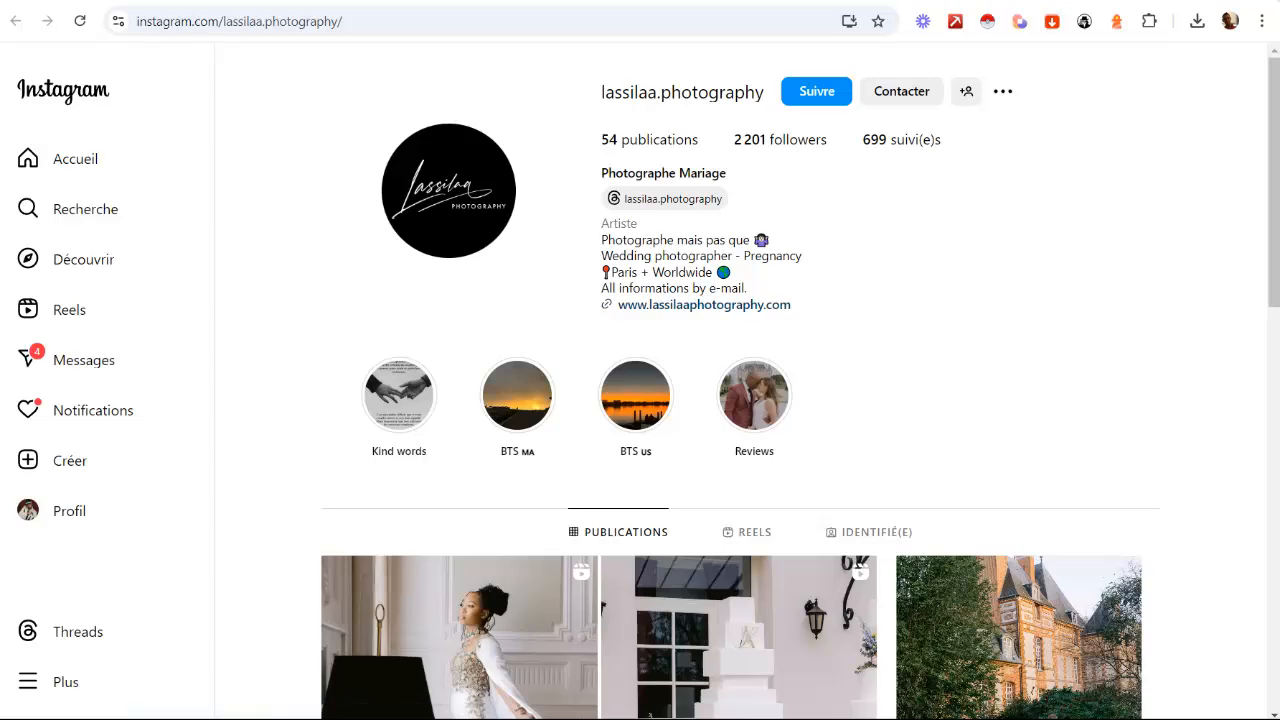
pyautogui.hotkey('ctrl', 'Tab')
pyautogui.hotkey('ctrl', 'Tab')
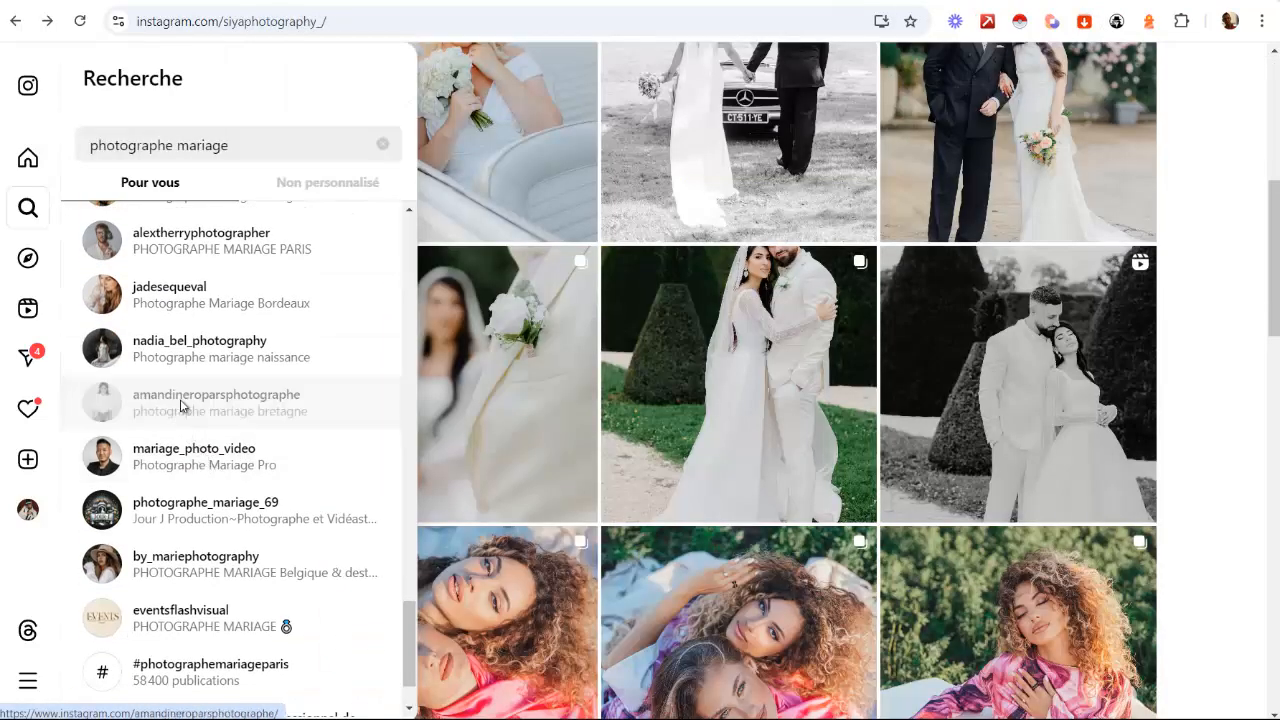
# Open the "photographe mariage bretagne" account and the mariage_photo_video account in new browser tabs
pyautogui.rightClick(178, 404)
pyautogui.click(246, 416)
pyautogui.rightClick(250, 456)
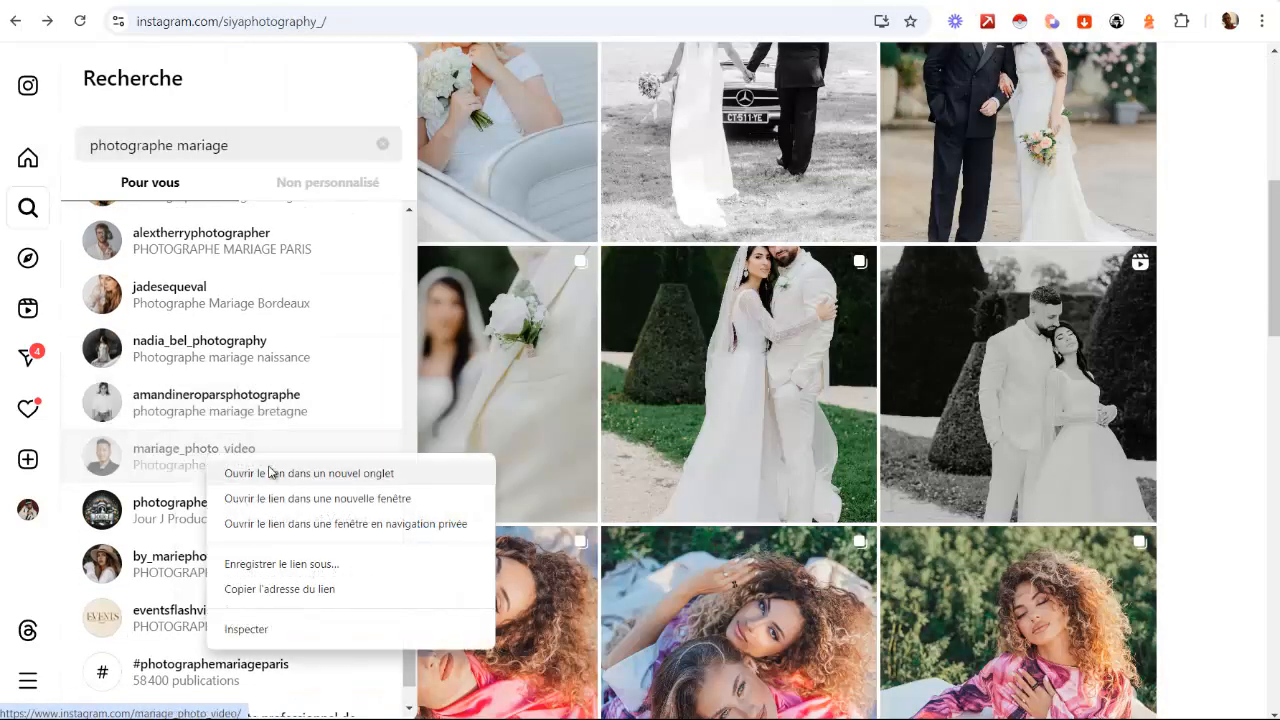
pyautogui.click(268, 474)
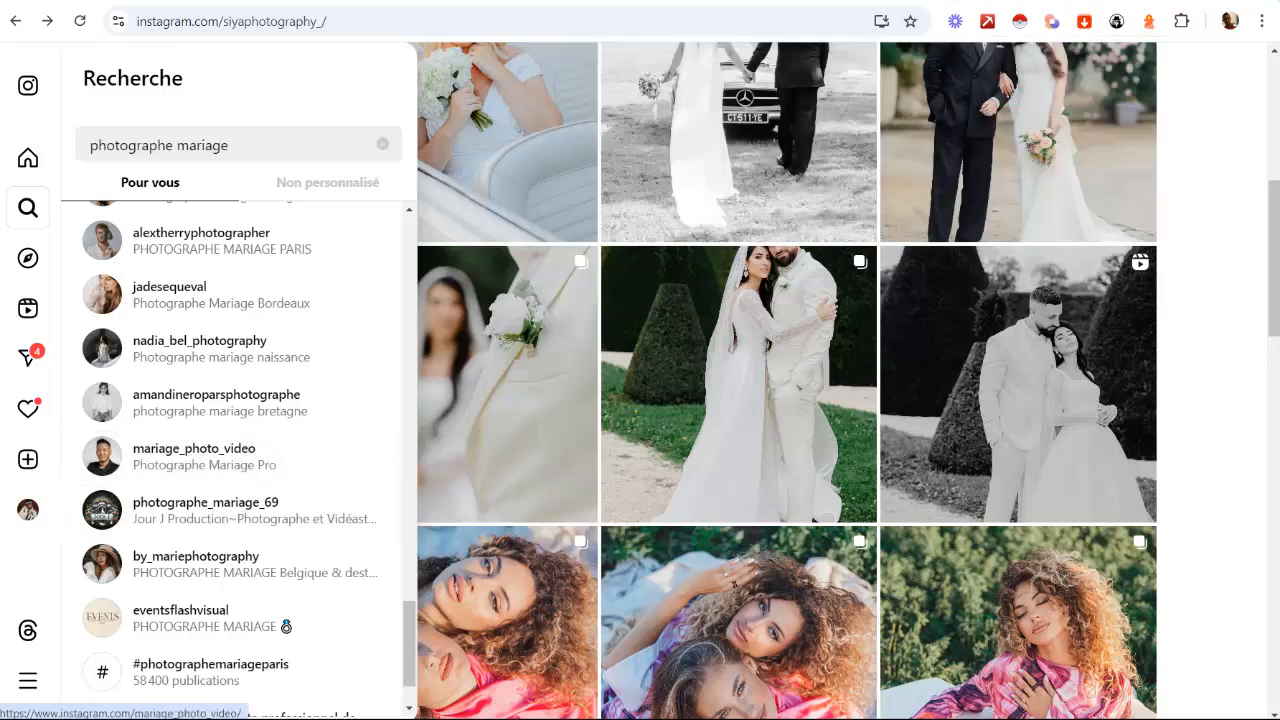
# Review the two newly opened profiles and expand the full bio of mariage_photo_video
pyautogui.hotkey('ctrl', 'Tab')
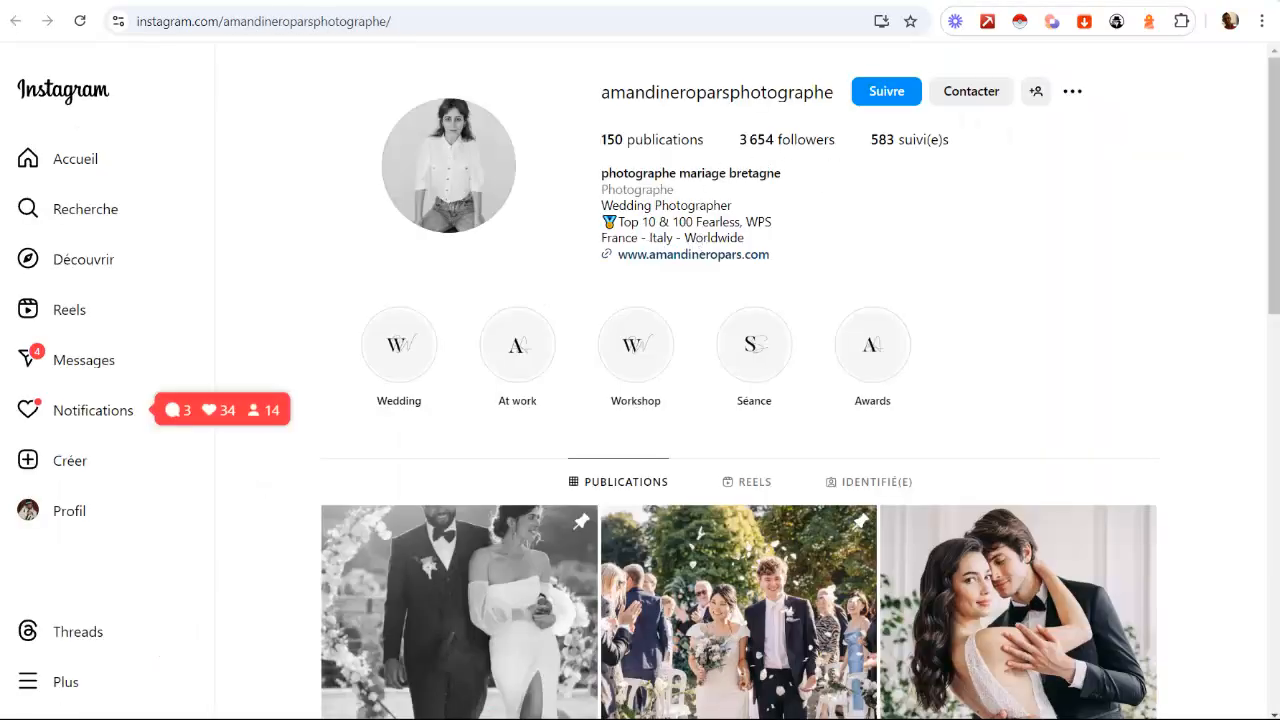
pyautogui.hotkey('ctrl', 'Tab')
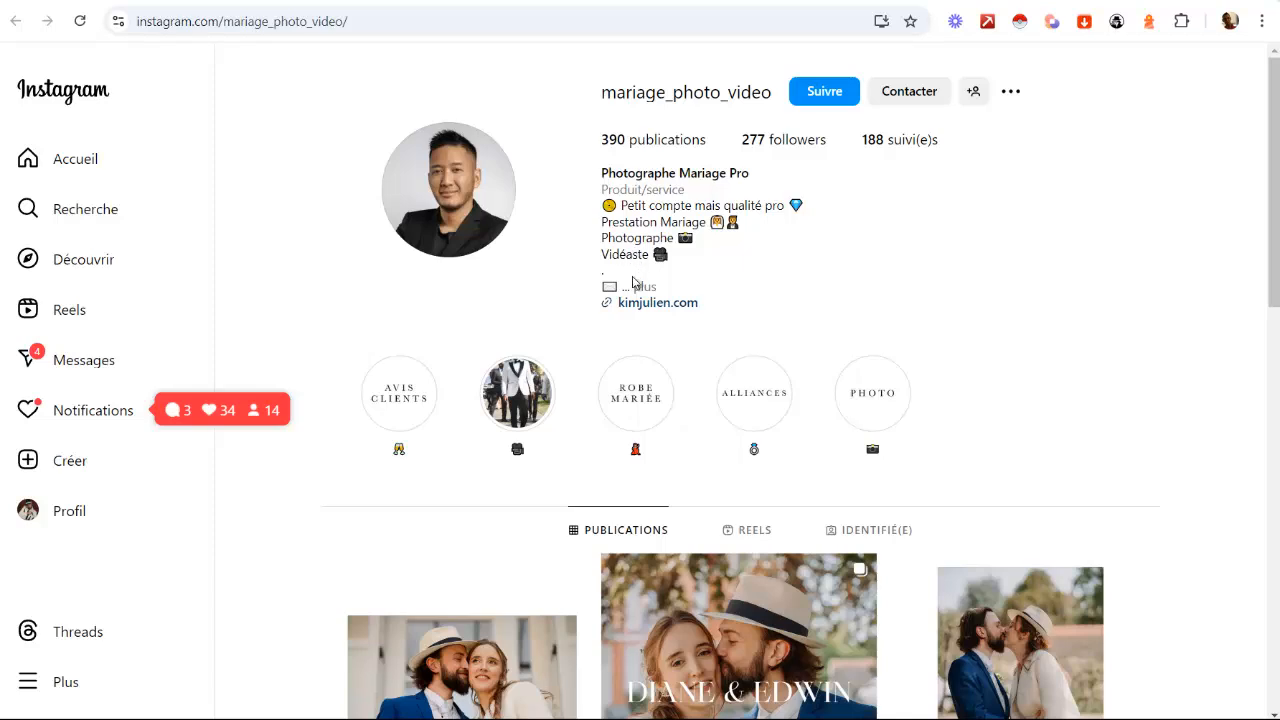
pyautogui.click(643, 287)
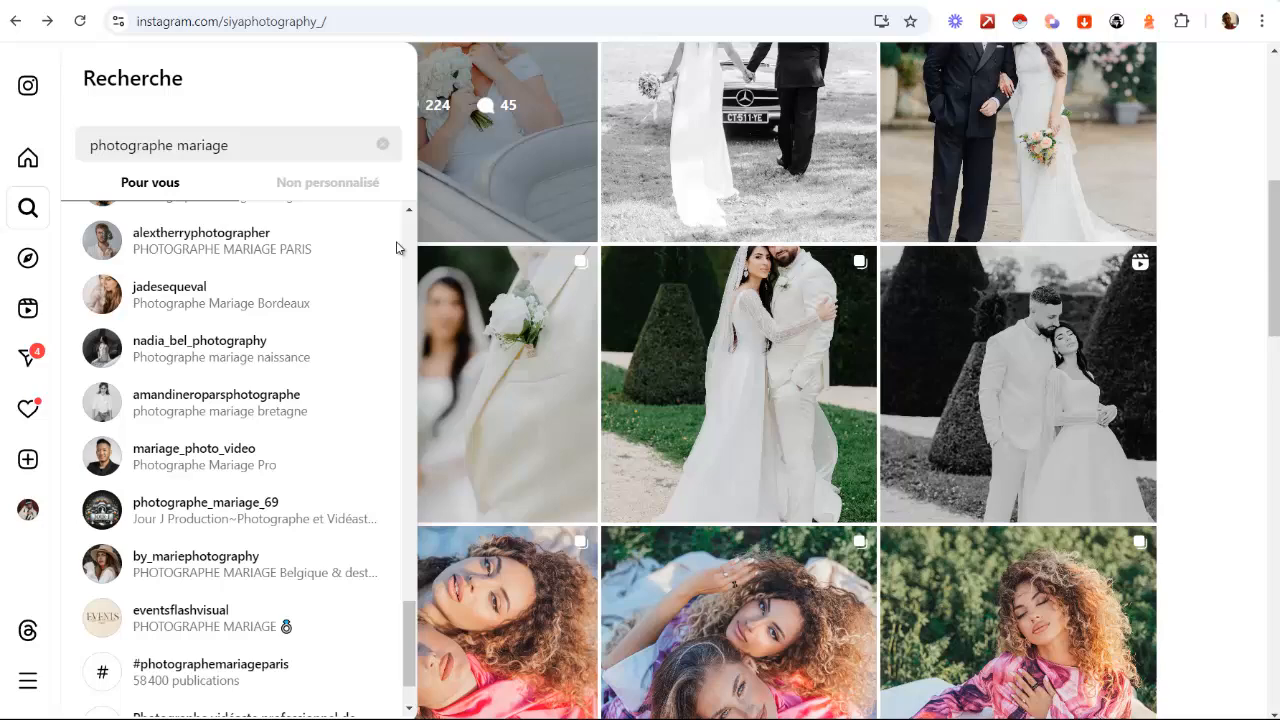
# Examine the list of "photographe mariage" accounts, comparing their handles, descriptions and locations
pyautogui.scroll(-10, 266, 400)
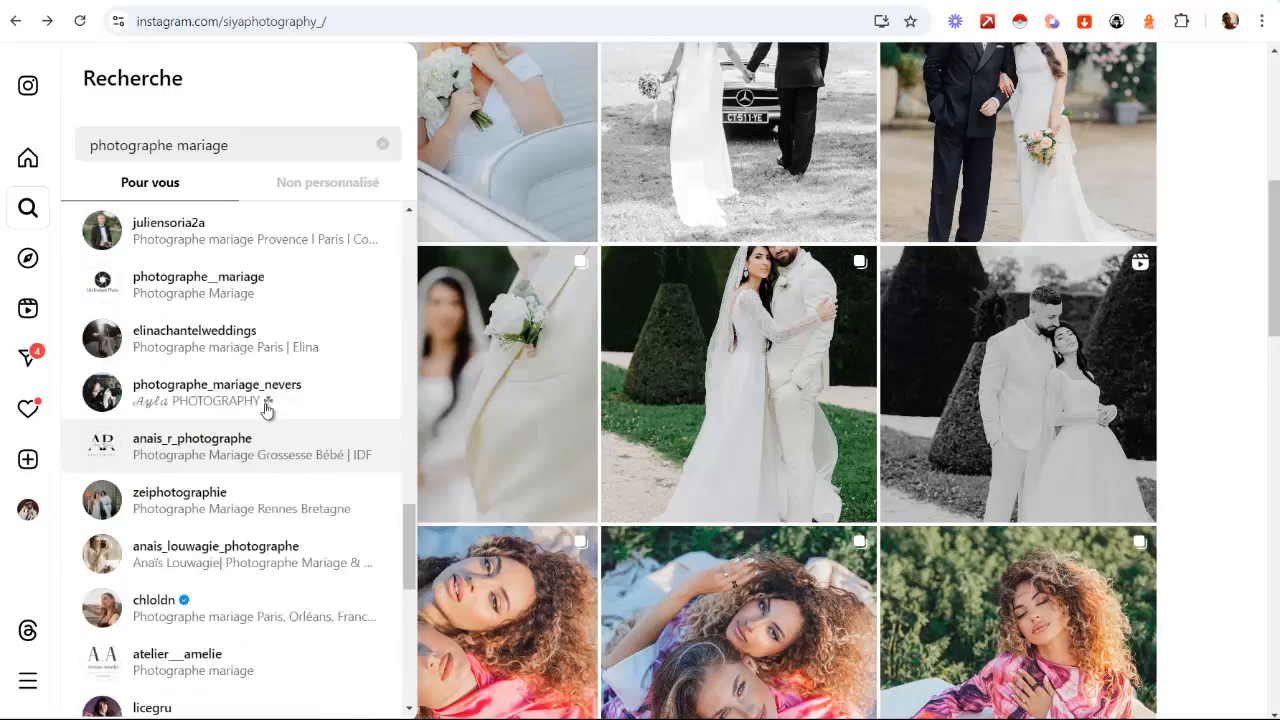
pyautogui.scroll(-2, 246, 331)
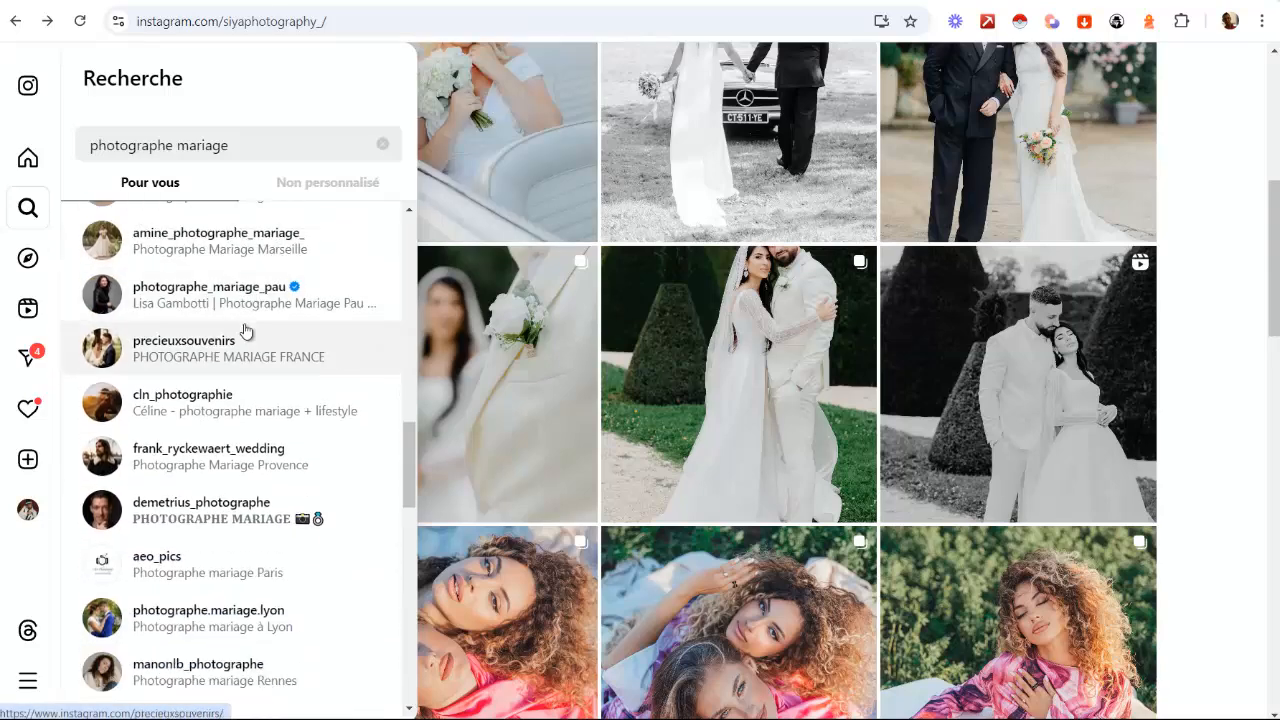
pyautogui.scroll(1, 254, 466)
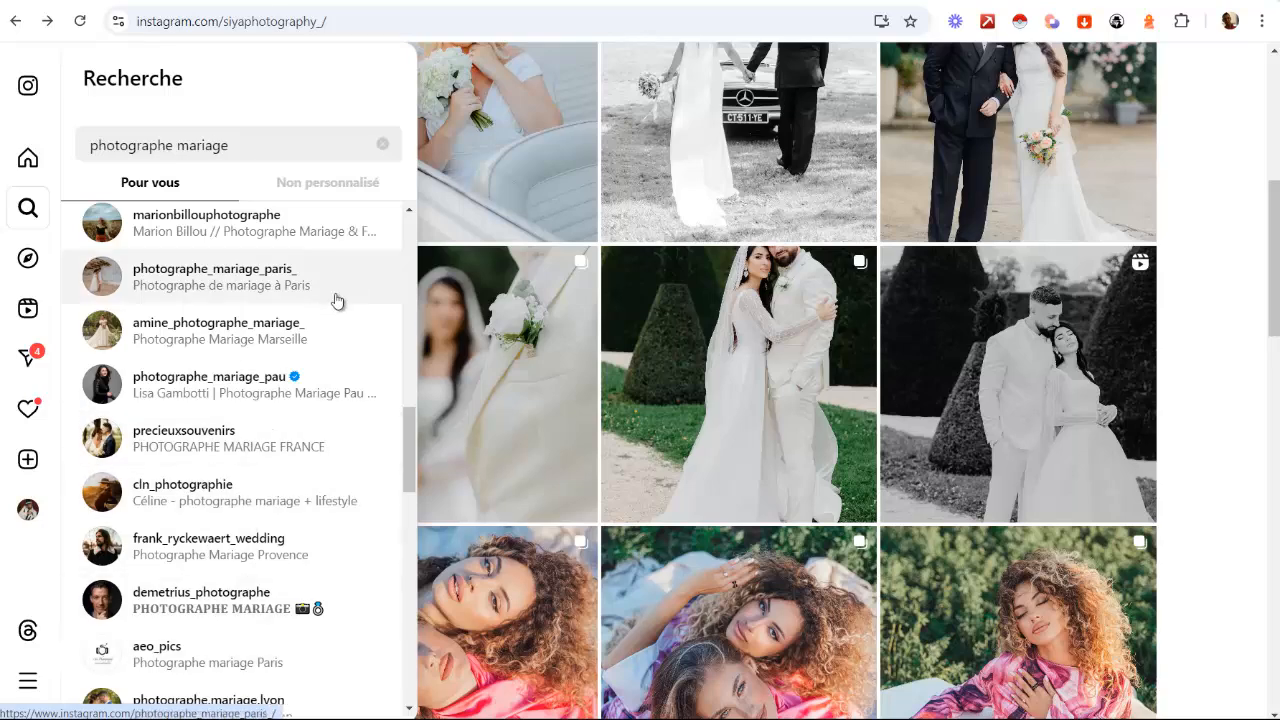
pyautogui.scroll(-1, 322, 306)
pyautogui.scroll(1, 322, 306)
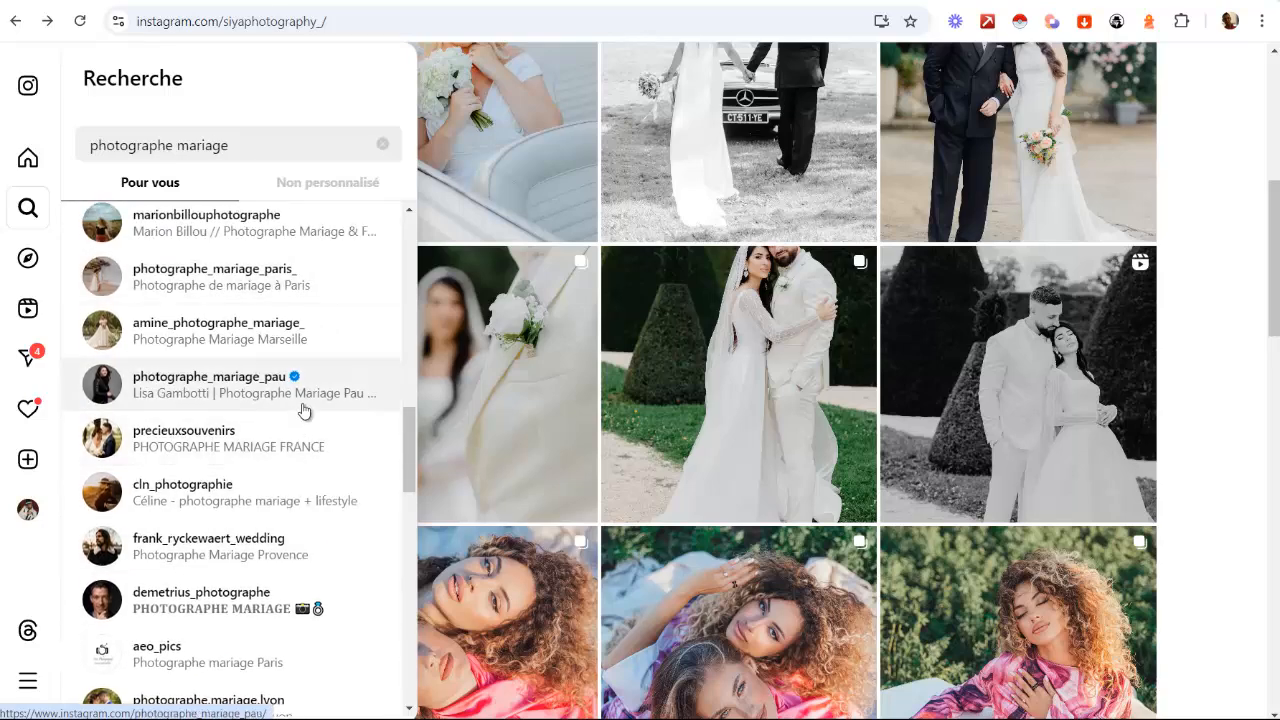
pyautogui.scroll(2, 300, 450)
pyautogui.scroll(-2, 343, 397)
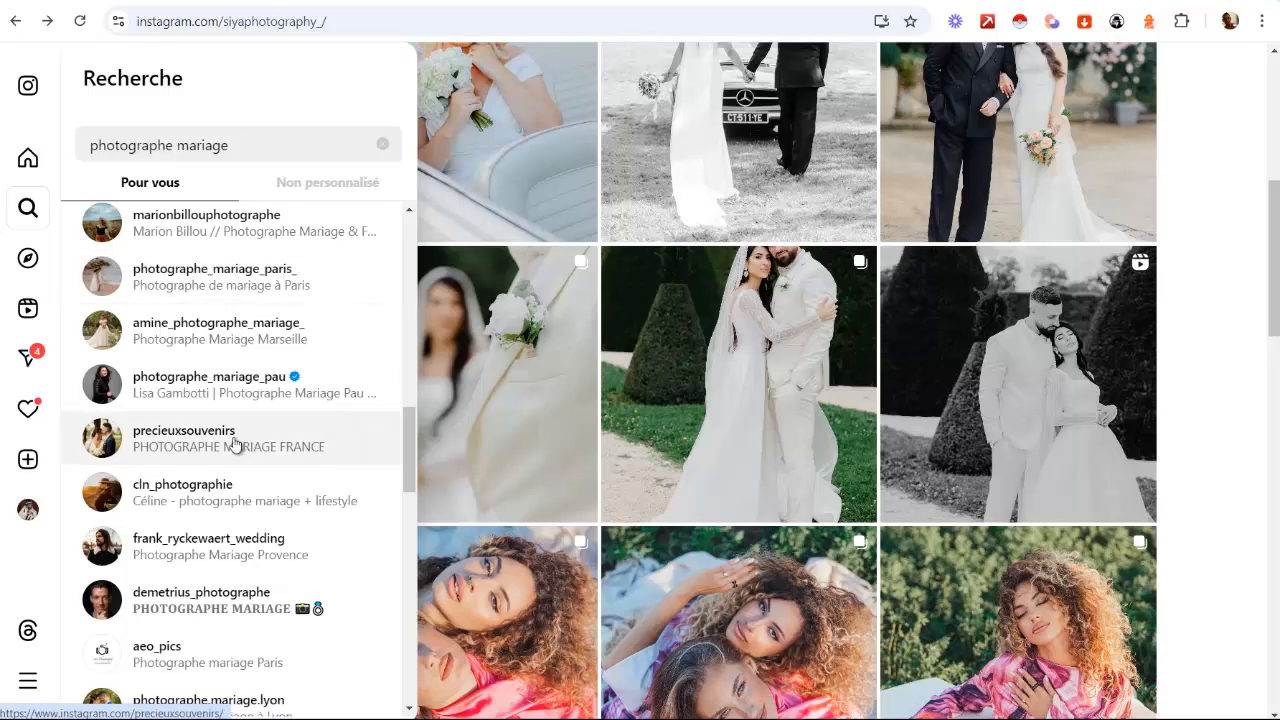
pyautogui.scroll(-1, 322, 390)
pyautogui.scroll(3, 322, 390)
pyautogui.scroll(-3, 266, 371)
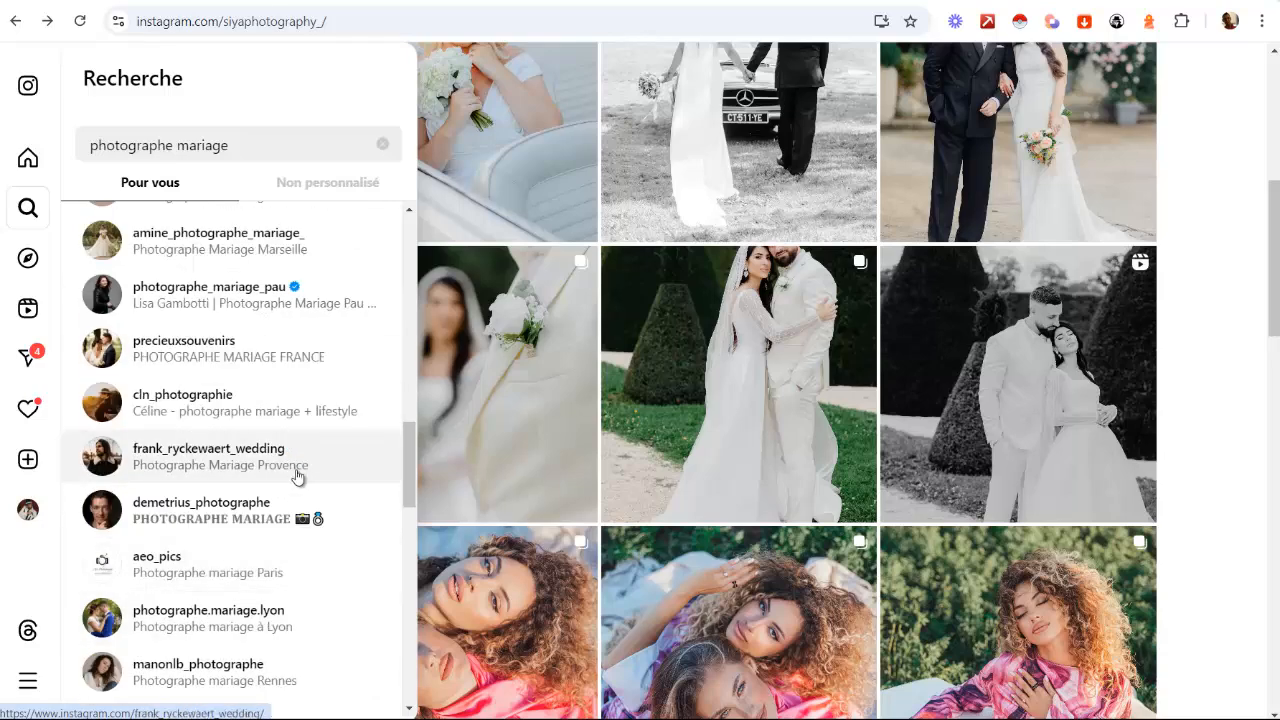
pyautogui.scroll(3, 300, 474)
pyautogui.scroll(10, 335, 444)
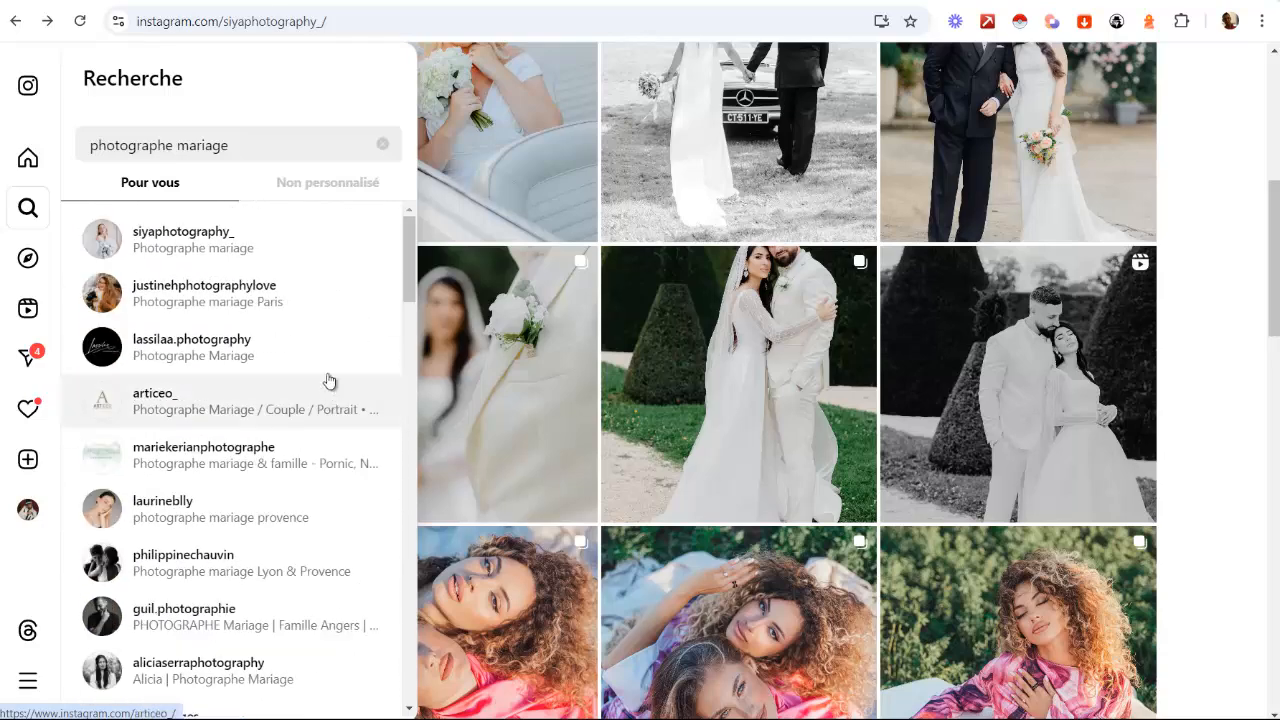
pyautogui.scroll(5, 534, 440)
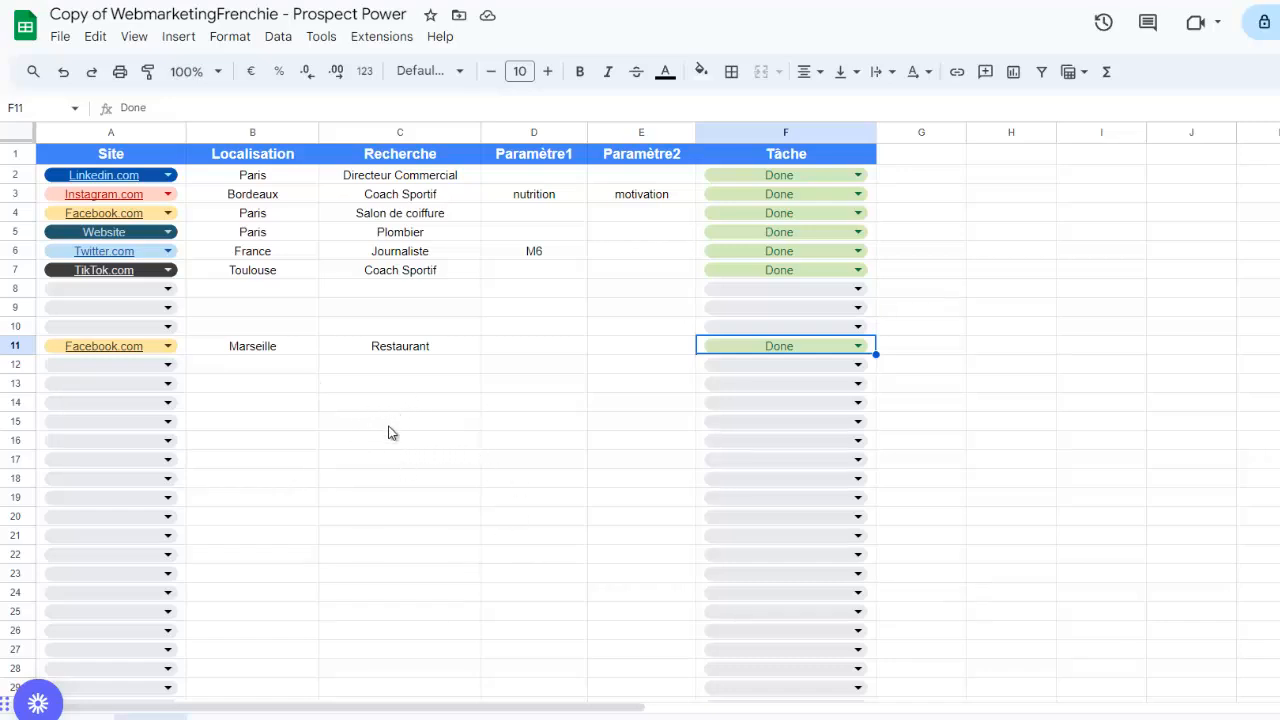
# Start a new search in row 14 with Instagram.com as the site and Marseille as the location
pyautogui.click(168, 403)
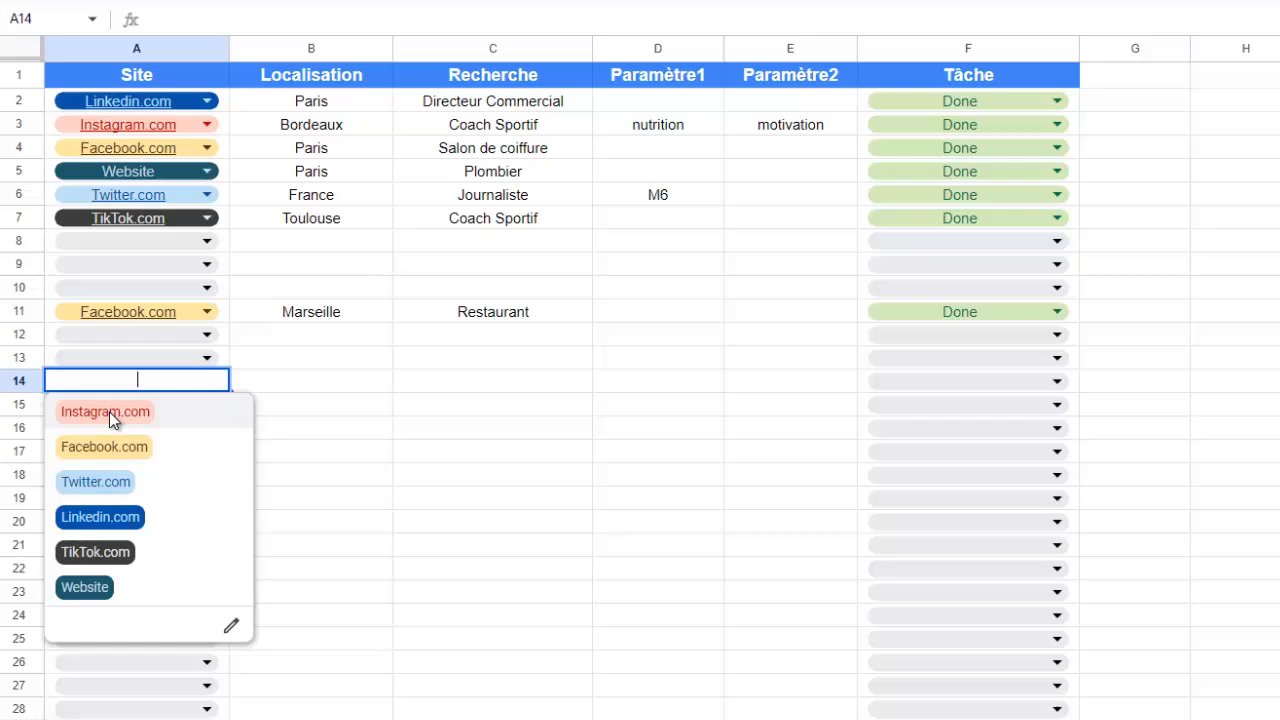
pyautogui.click(92, 428)
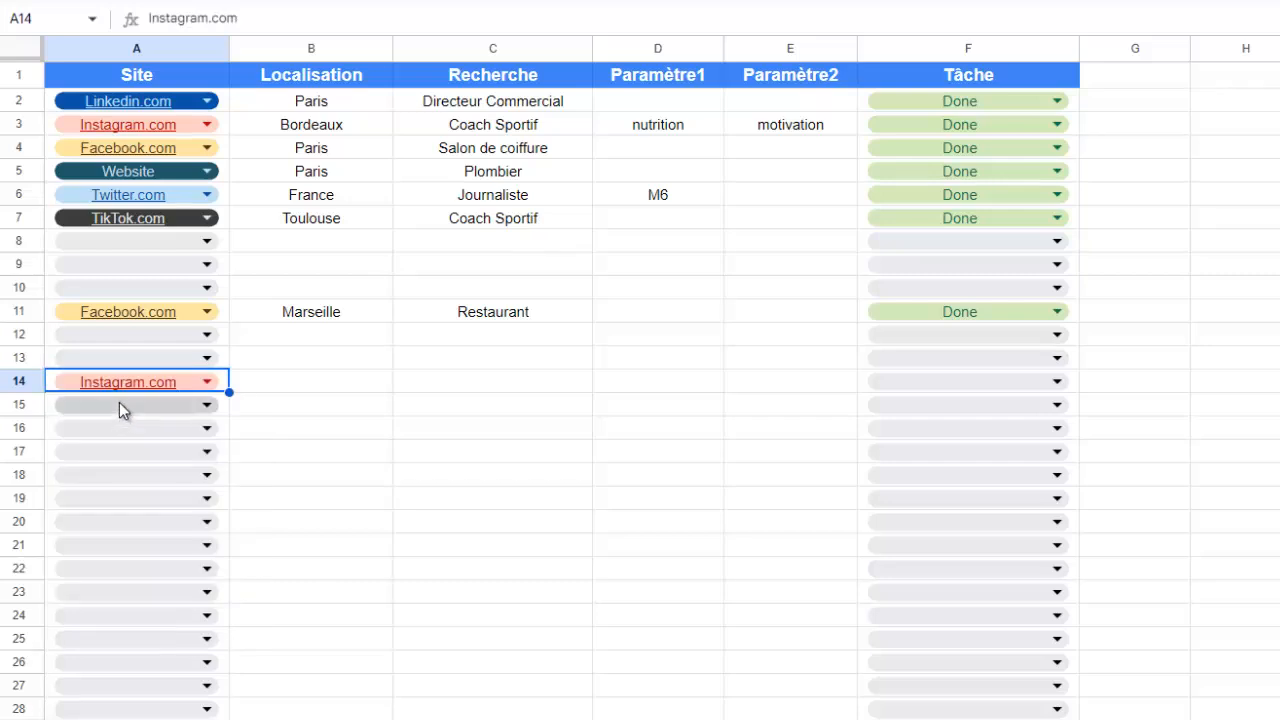
pyautogui.click(287, 389)
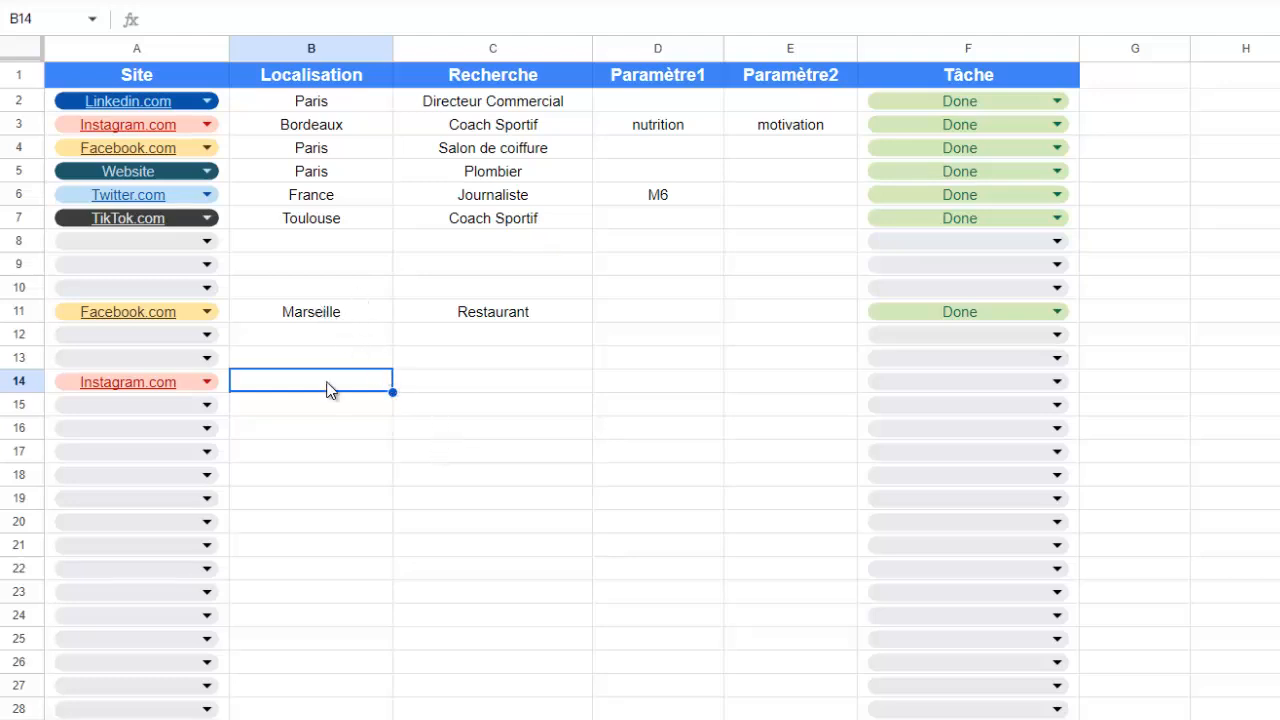
pyautogui.write('Marseille')
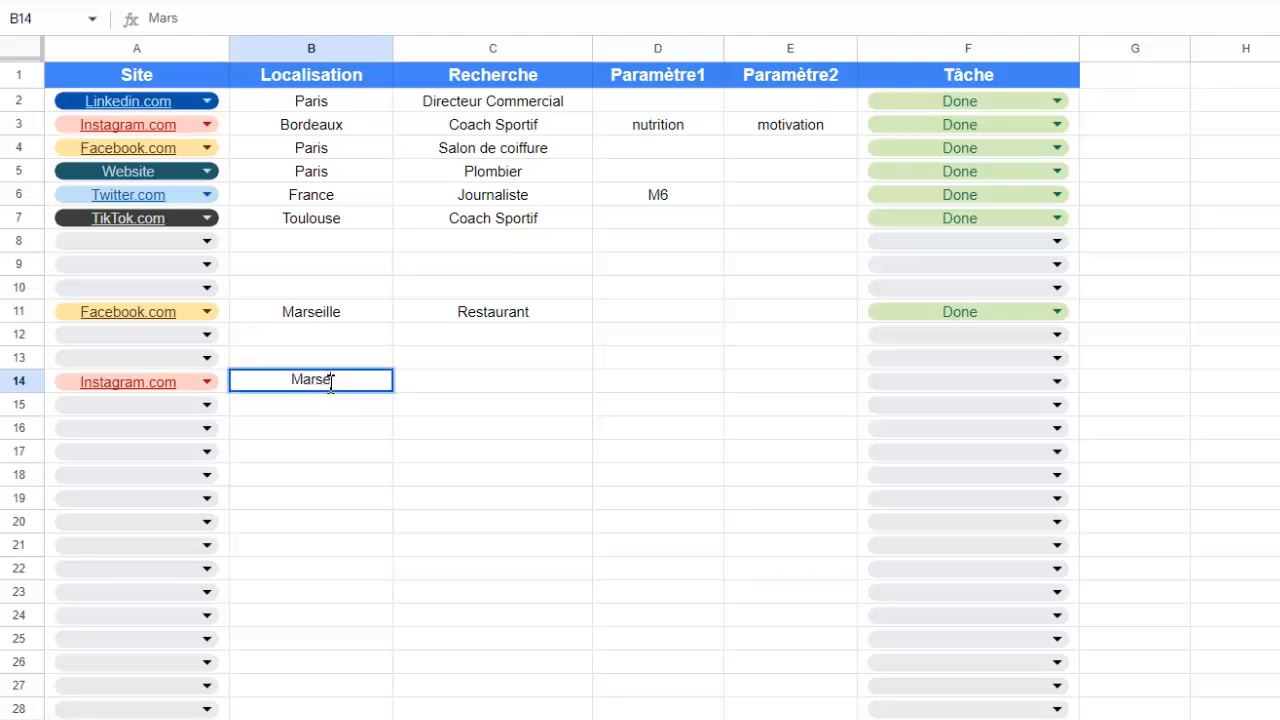
pyautogui.click(470, 458)
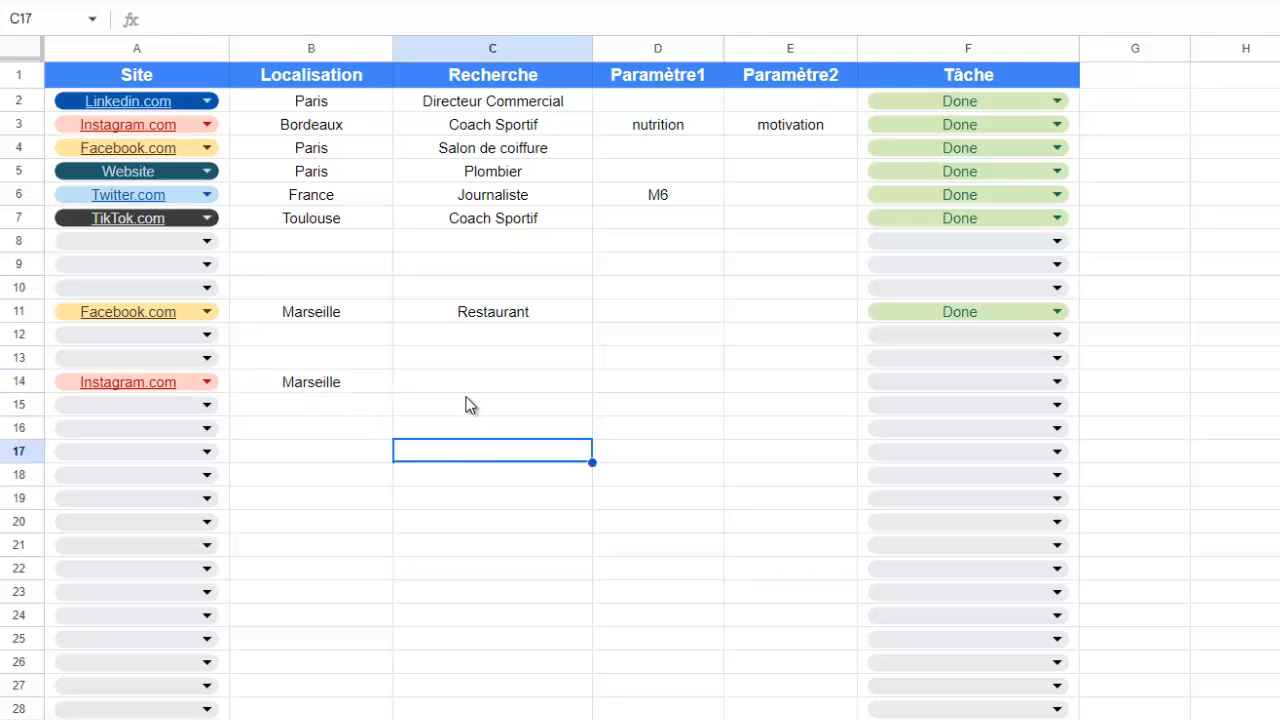
# Enter "photographe" as the Recherche and "mariage" as Paramètre1 in row 14
pyautogui.click(466, 380)
pyautogui.write('pho')
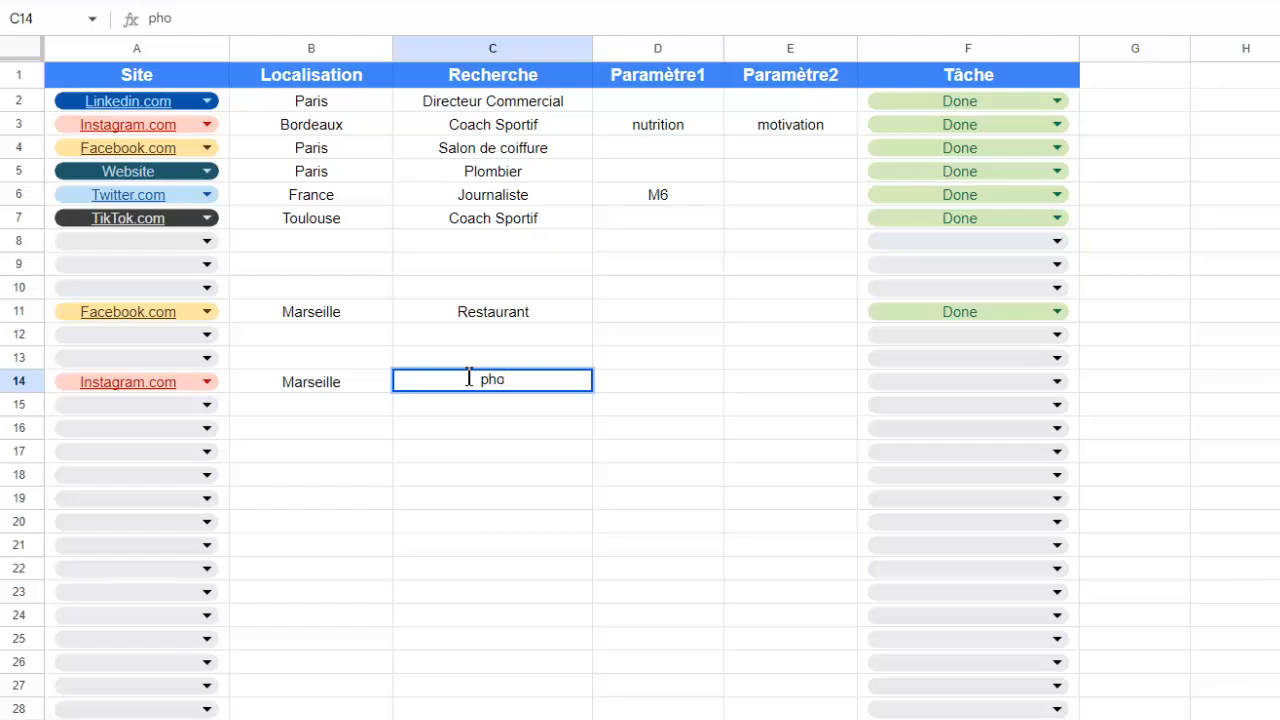
pyautogui.write('tographe')
pyautogui.click(466, 422)
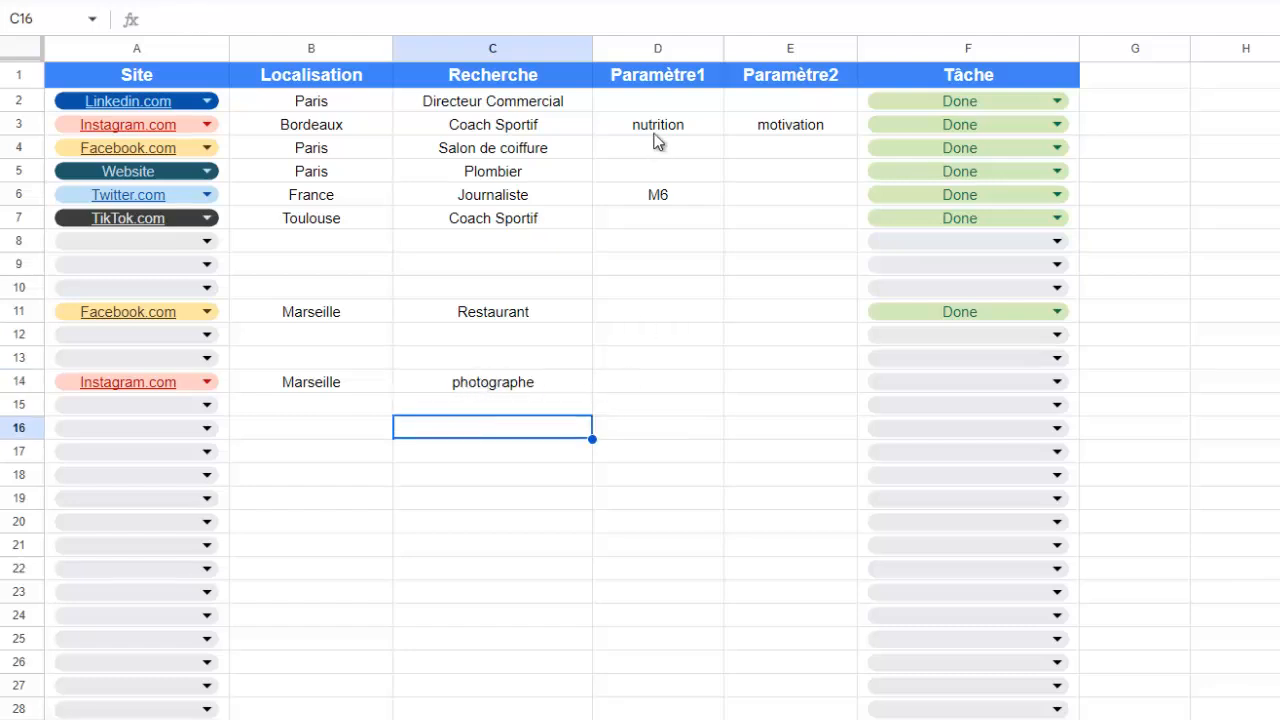
pyautogui.click(626, 389)
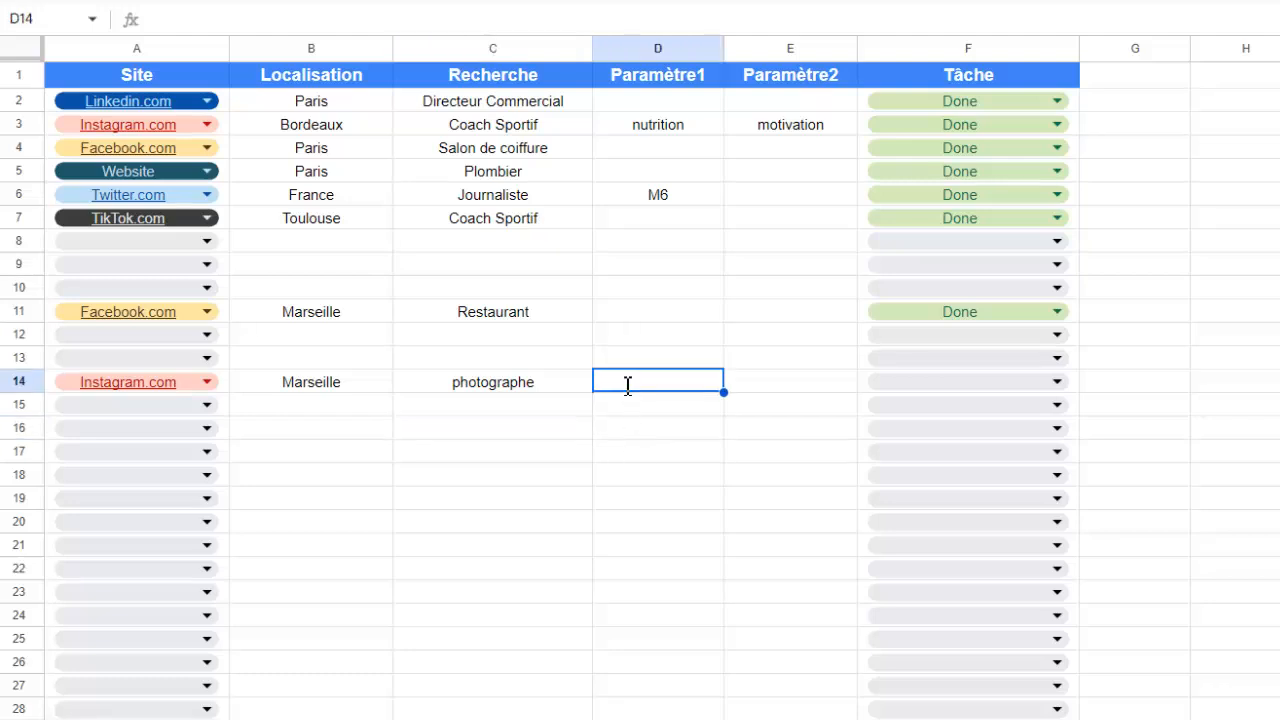
pyautogui.write('mariage')
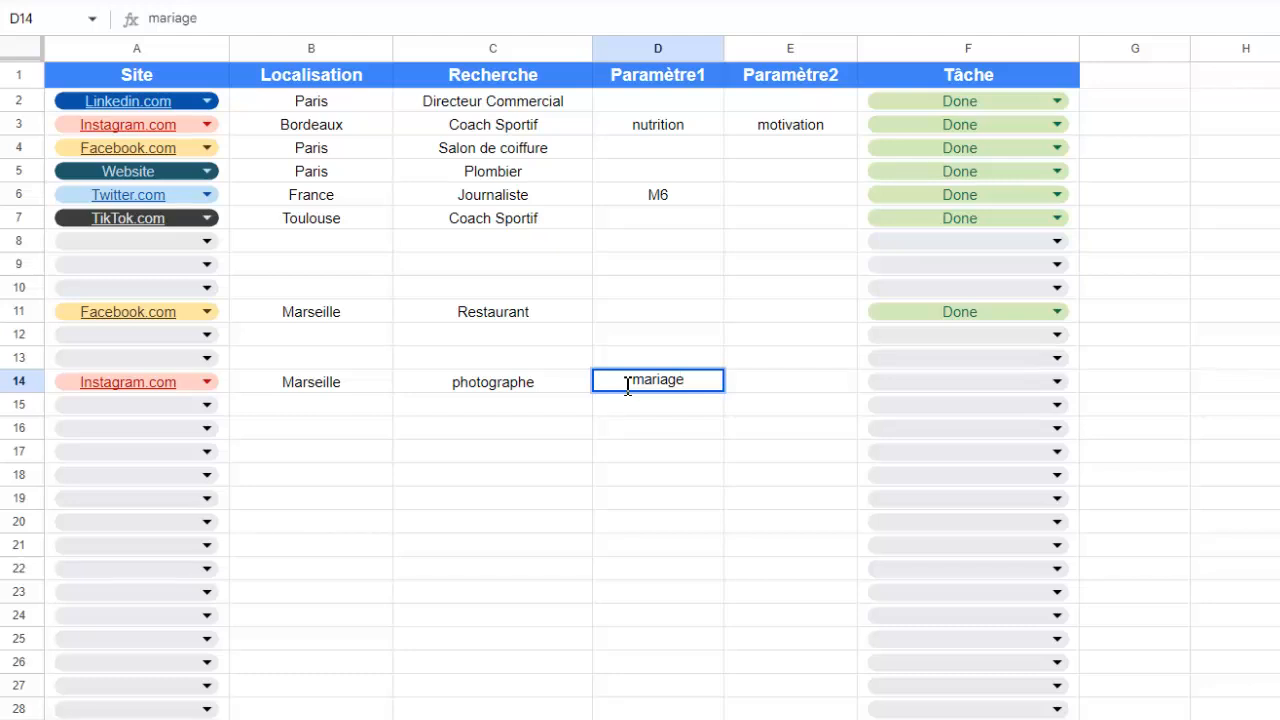
pyautogui.click(648, 472)
# Set the Tâche for row 14 to Email and run the Prospect Power scenario once in Make
pyautogui.click(948, 385)
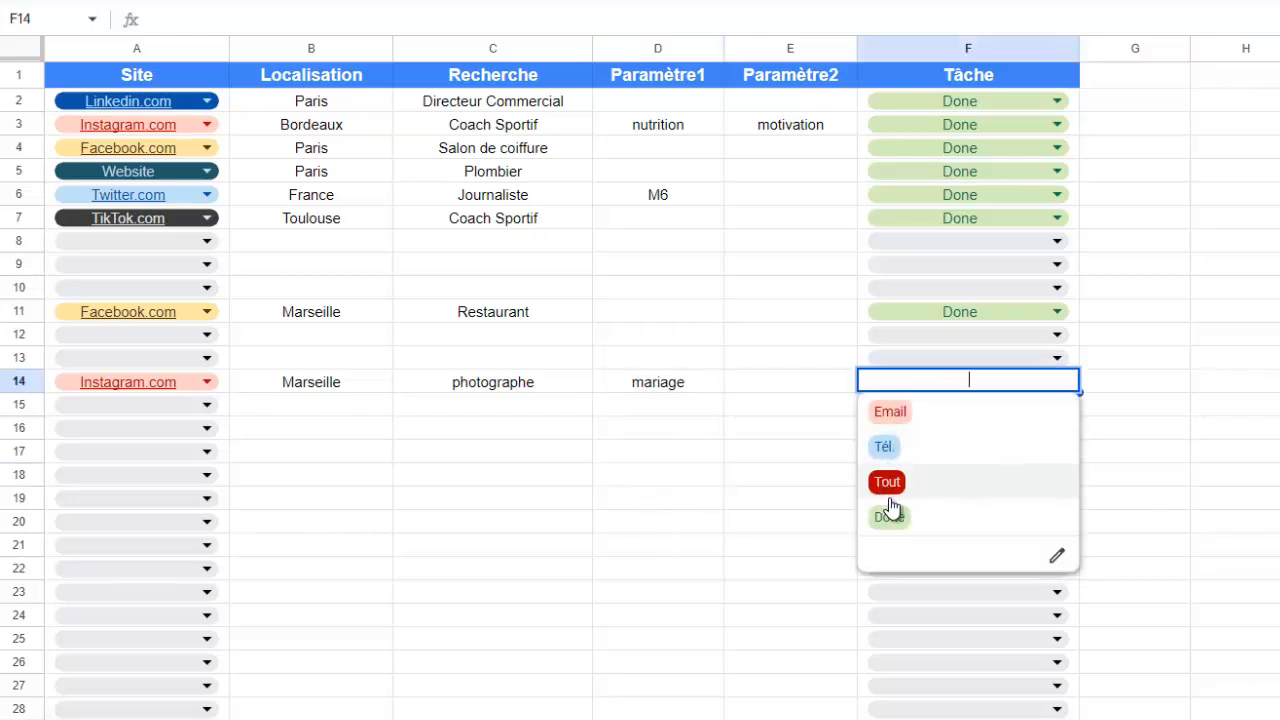
pyautogui.click(891, 414)
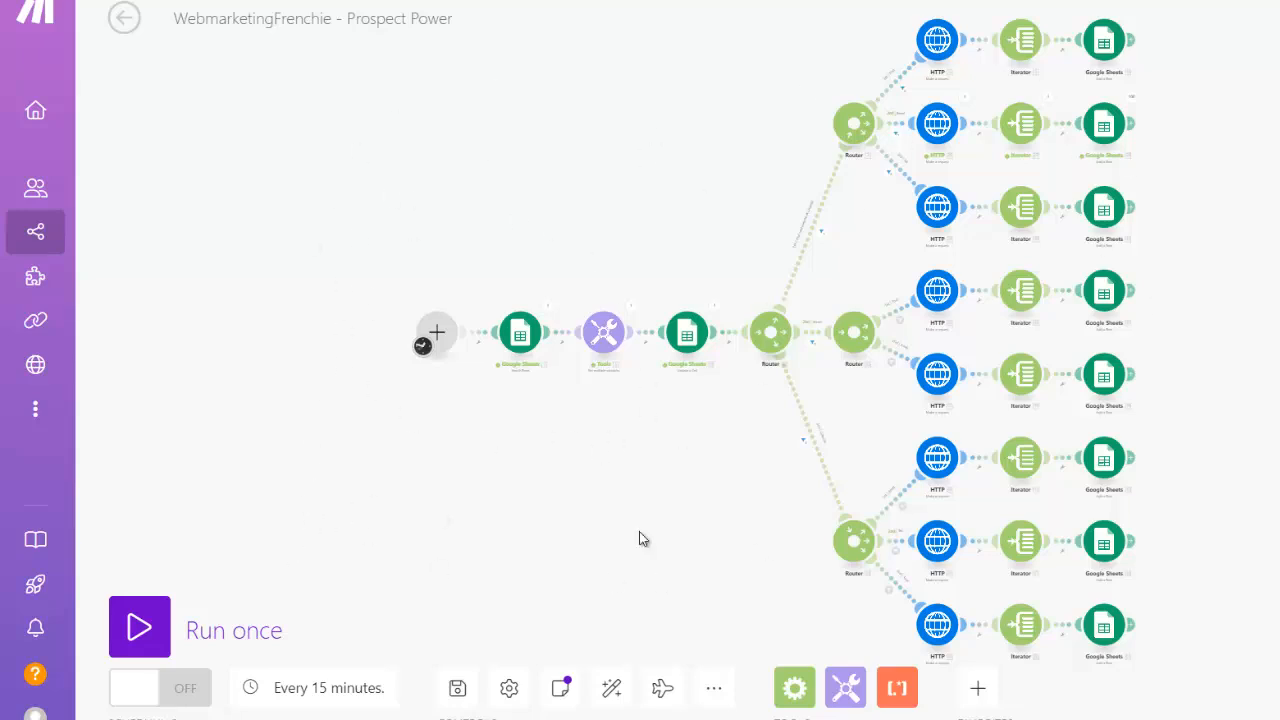
pyautogui.click(139, 627)
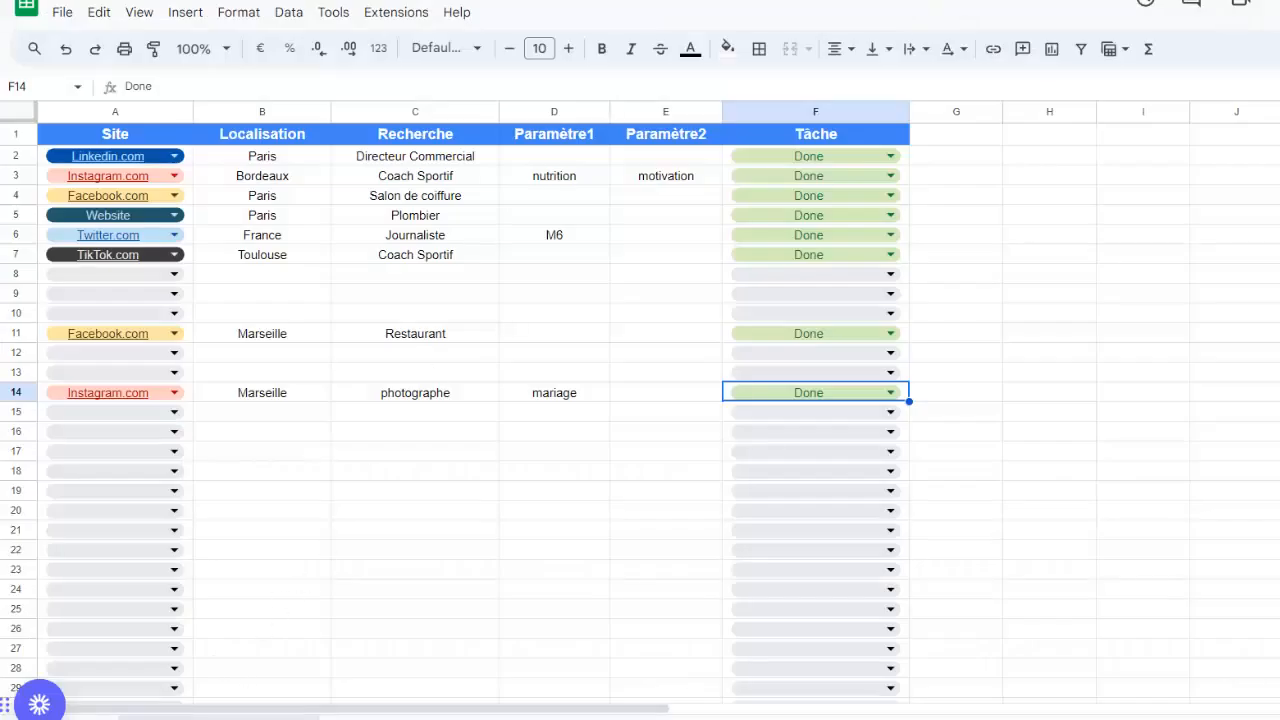
# Open the results sheet and examine the Instagram prospects being added from row 119 on, checking their titles, descriptions, URLs and emails
pyautogui.click(245, 717)
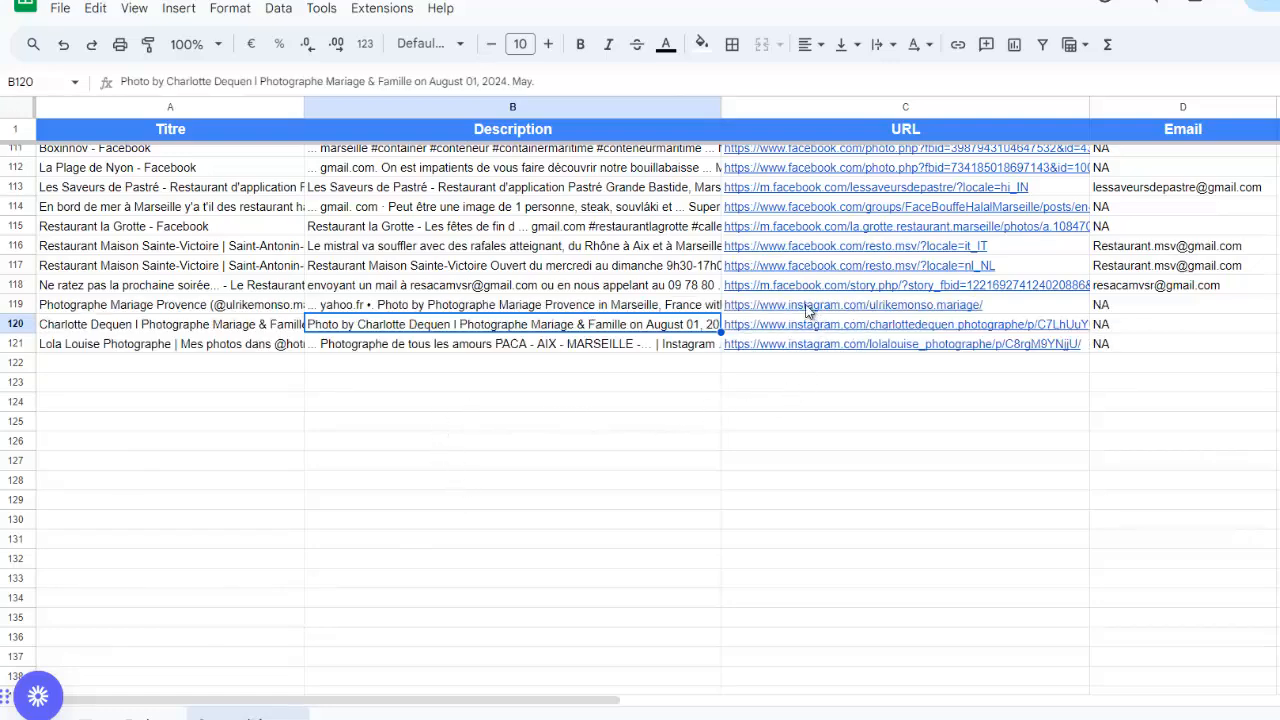
pyautogui.scroll(-2, 805, 470)
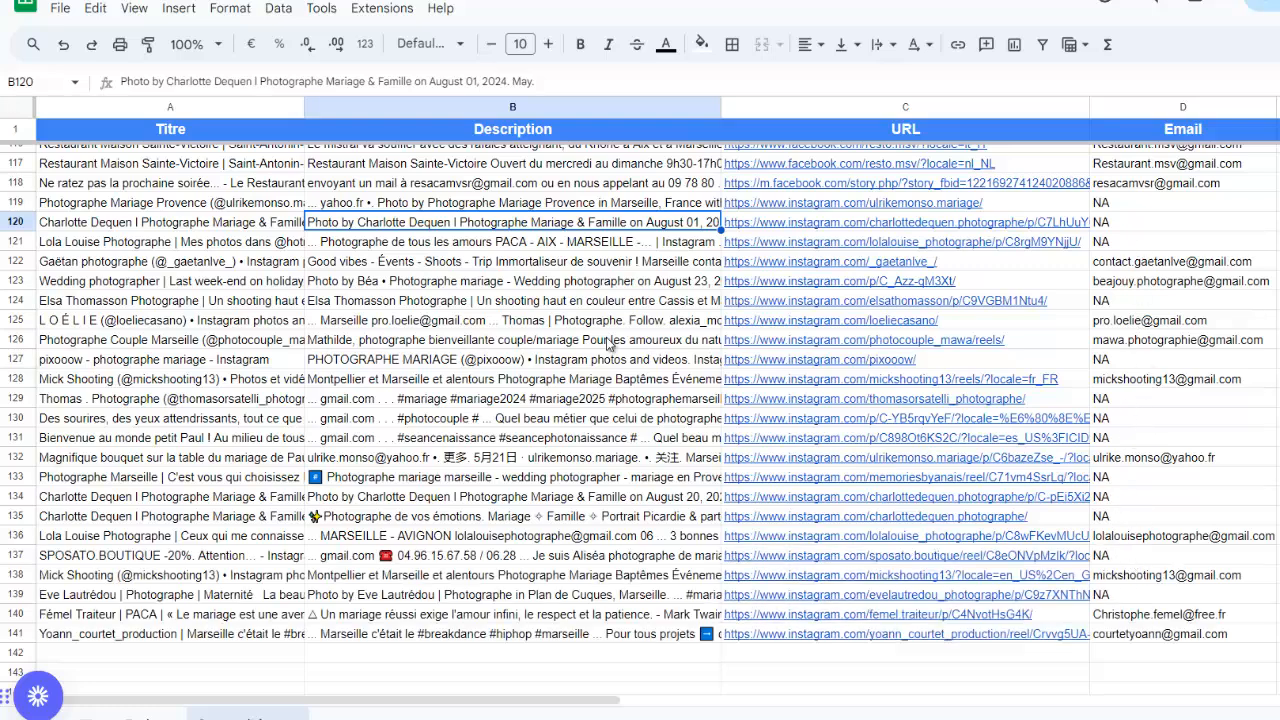
pyautogui.scroll(-3, 610, 343)
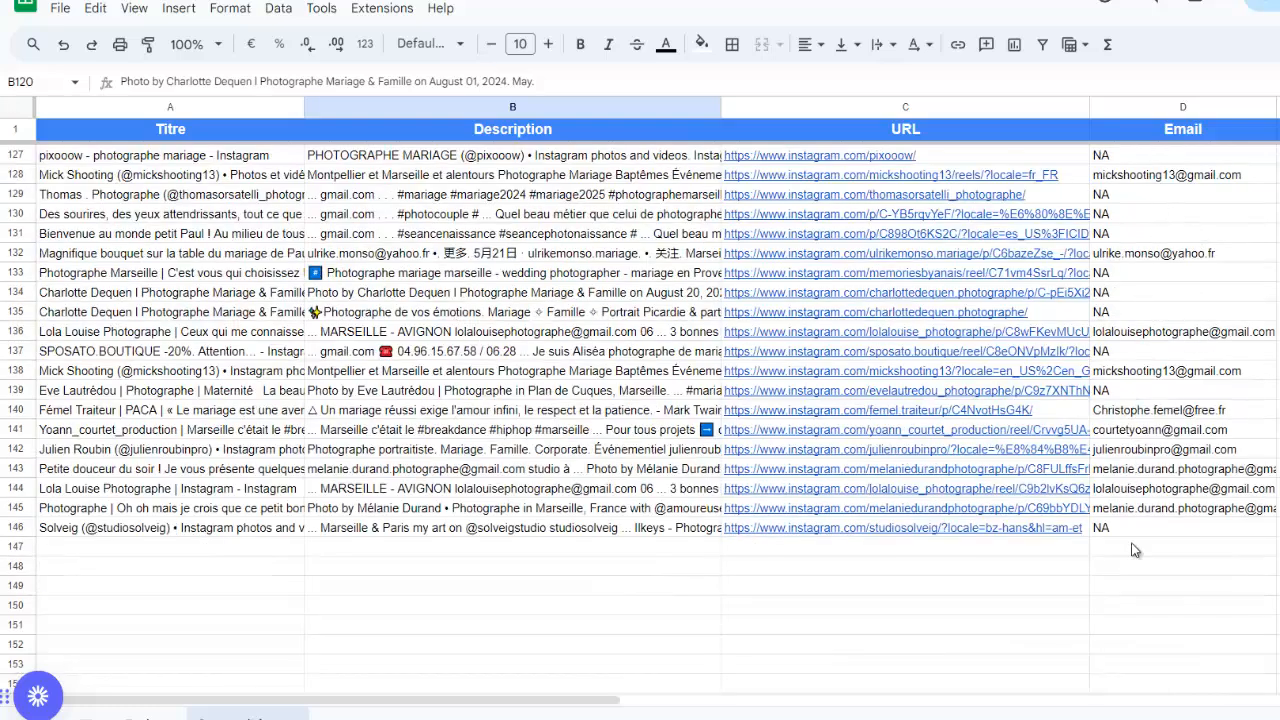
pyautogui.scroll(-2, 1140, 570)
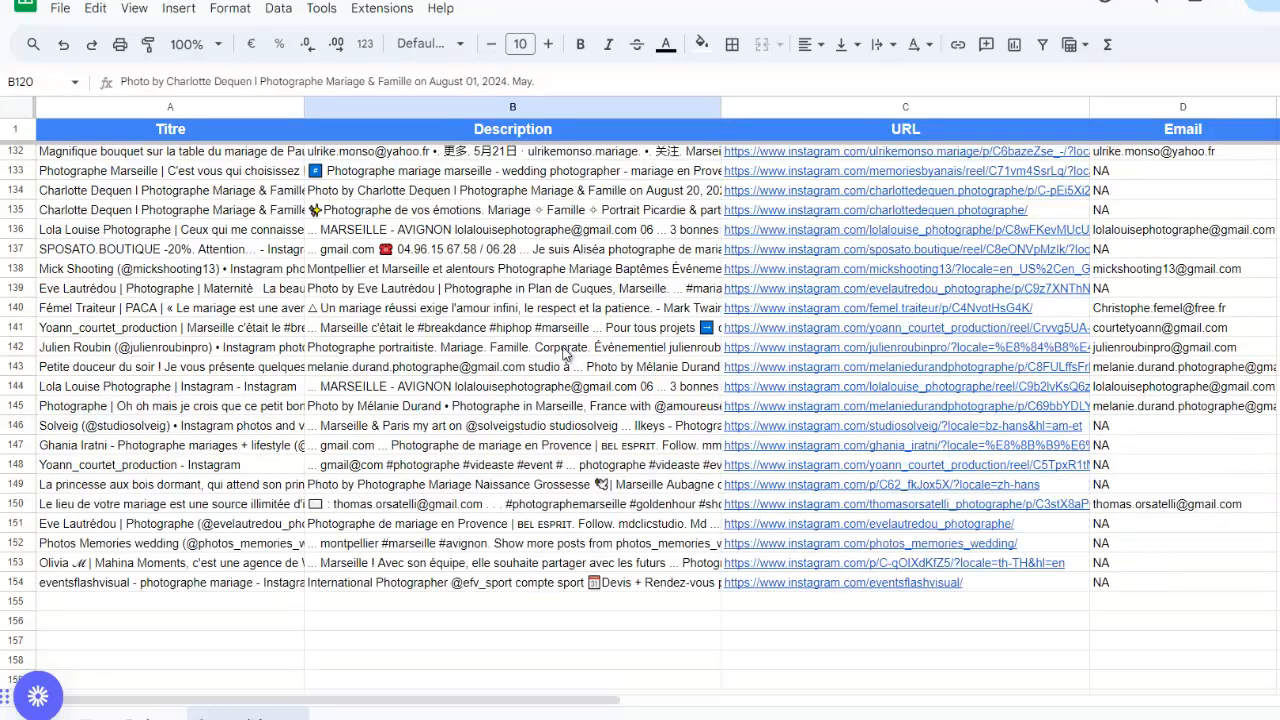
pyautogui.scroll(7, 565, 352)
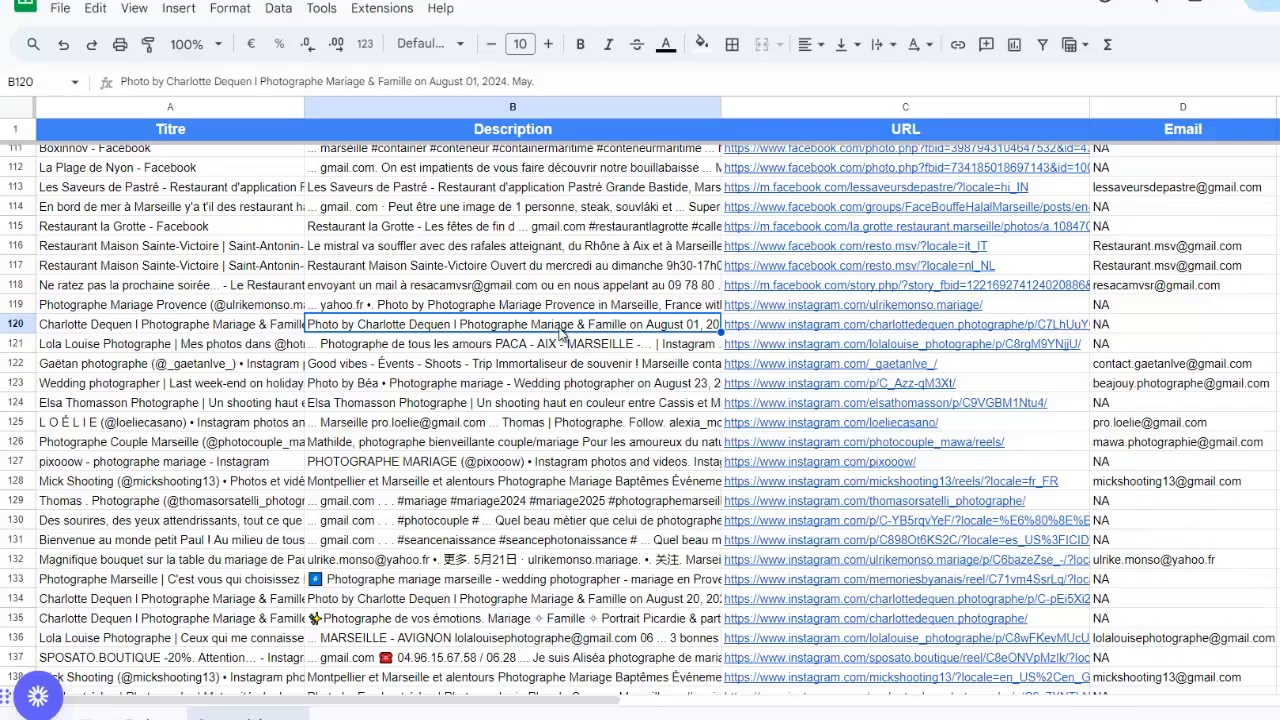
pyautogui.scroll(-5, 520, 230)
pyautogui.scroll(-5, 505, 250)
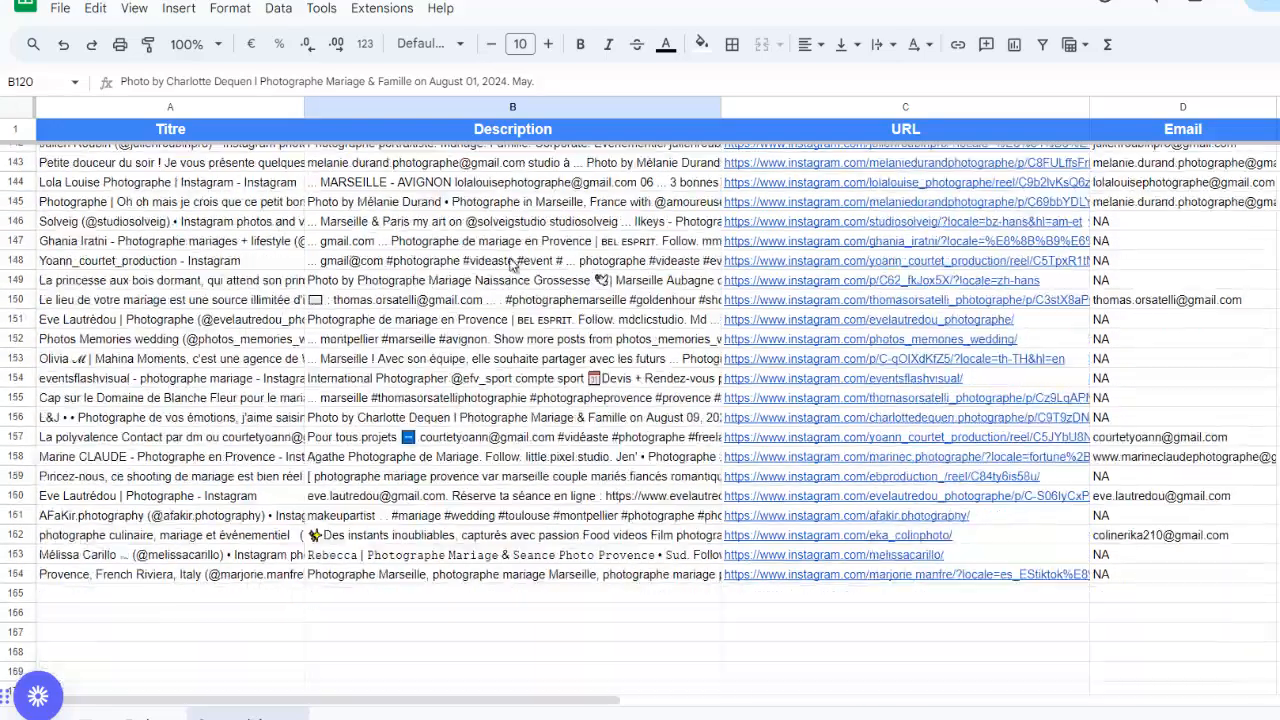
pyautogui.scroll(-3, 514, 250)
pyautogui.scroll(3, 760, 265)
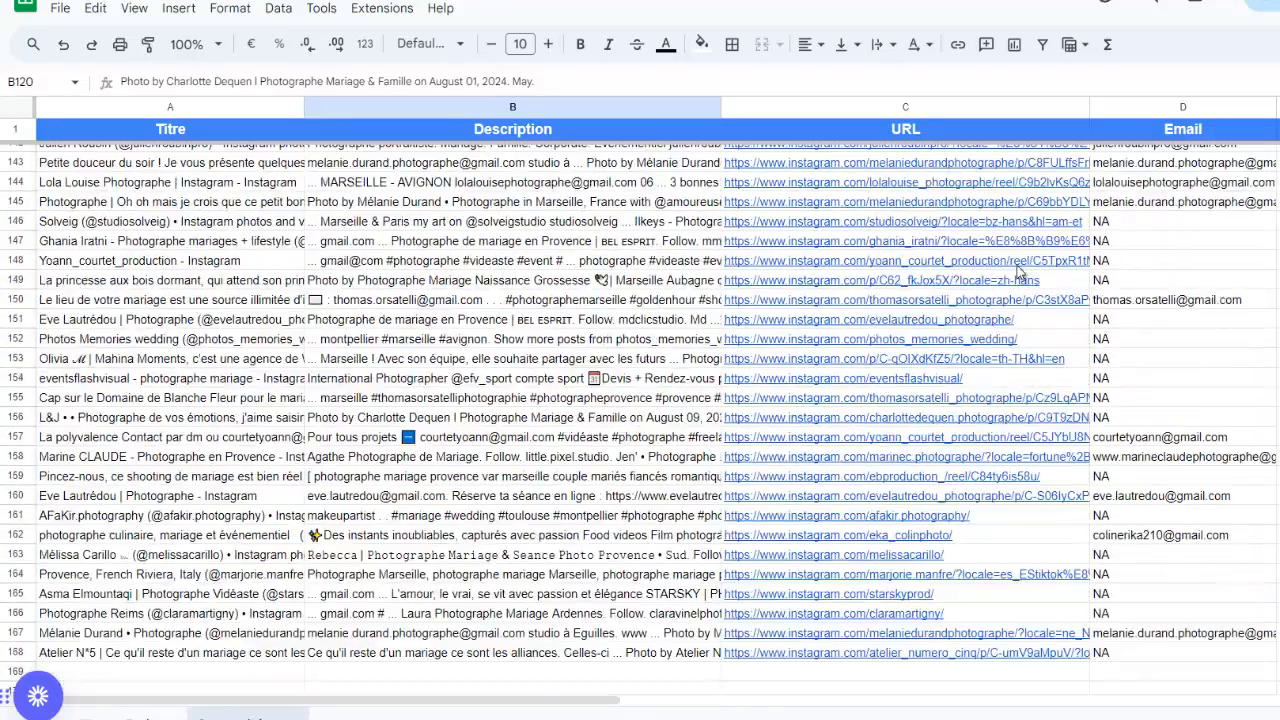
pyautogui.scroll(-3, 1155, 250)
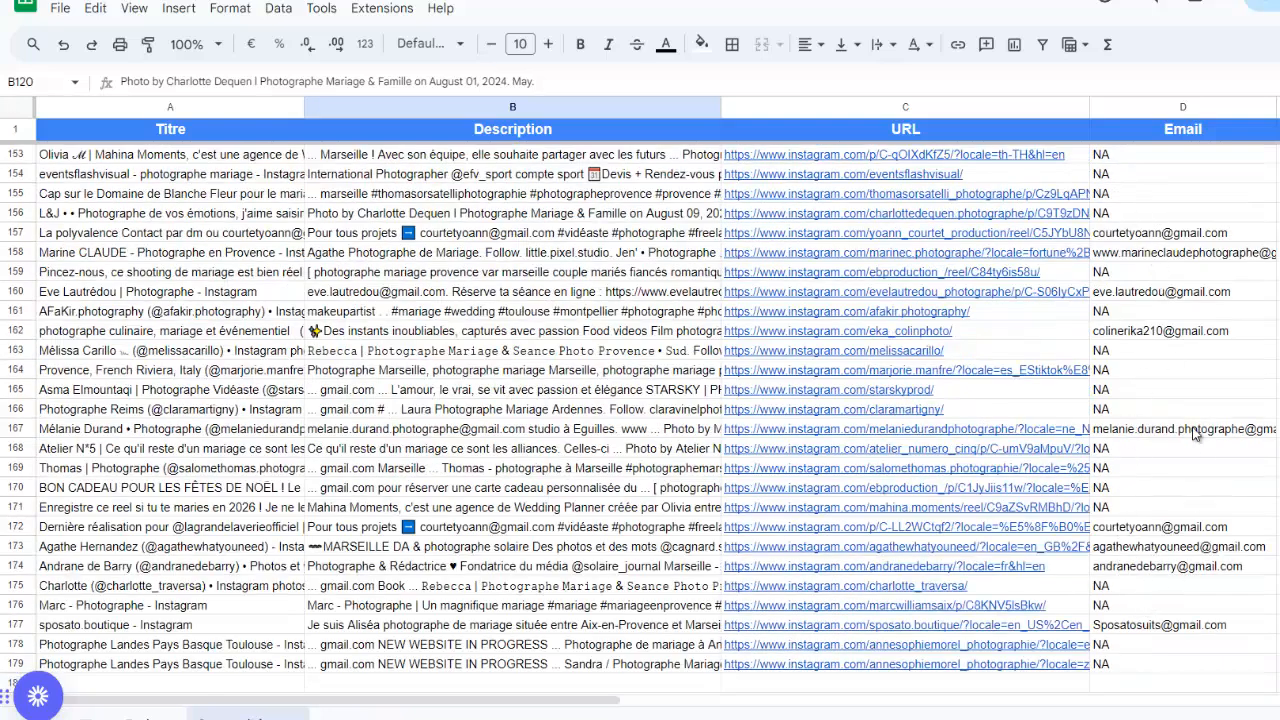
pyautogui.scroll(-3, 1180, 292)
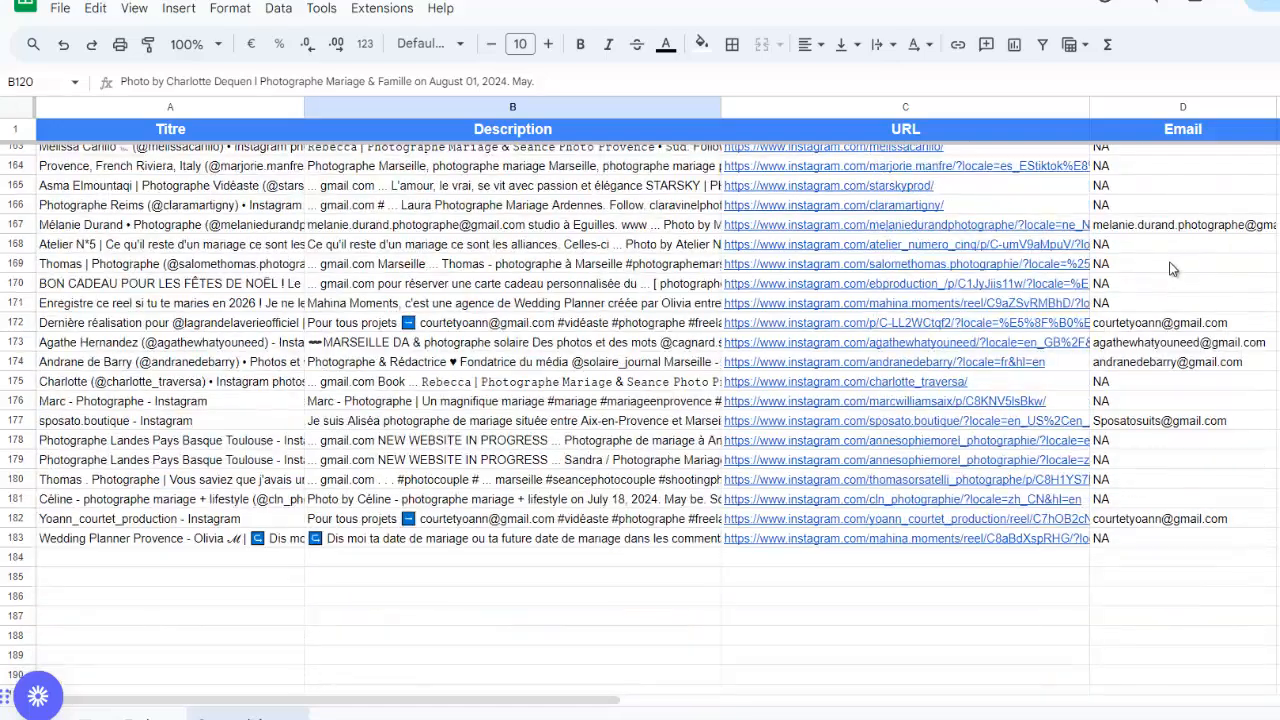
pyautogui.scroll(-2, 380, 362)
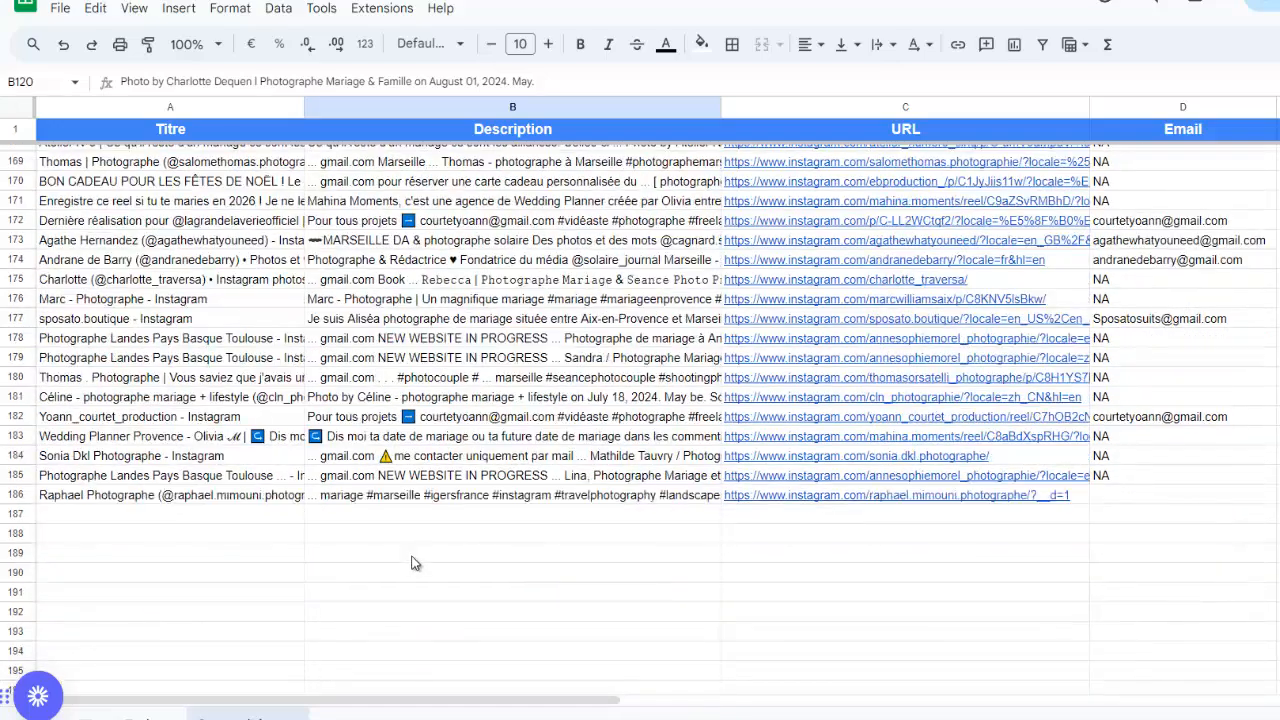
pyautogui.scroll(3, 426, 563)
pyautogui.scroll(-4, 440, 520)
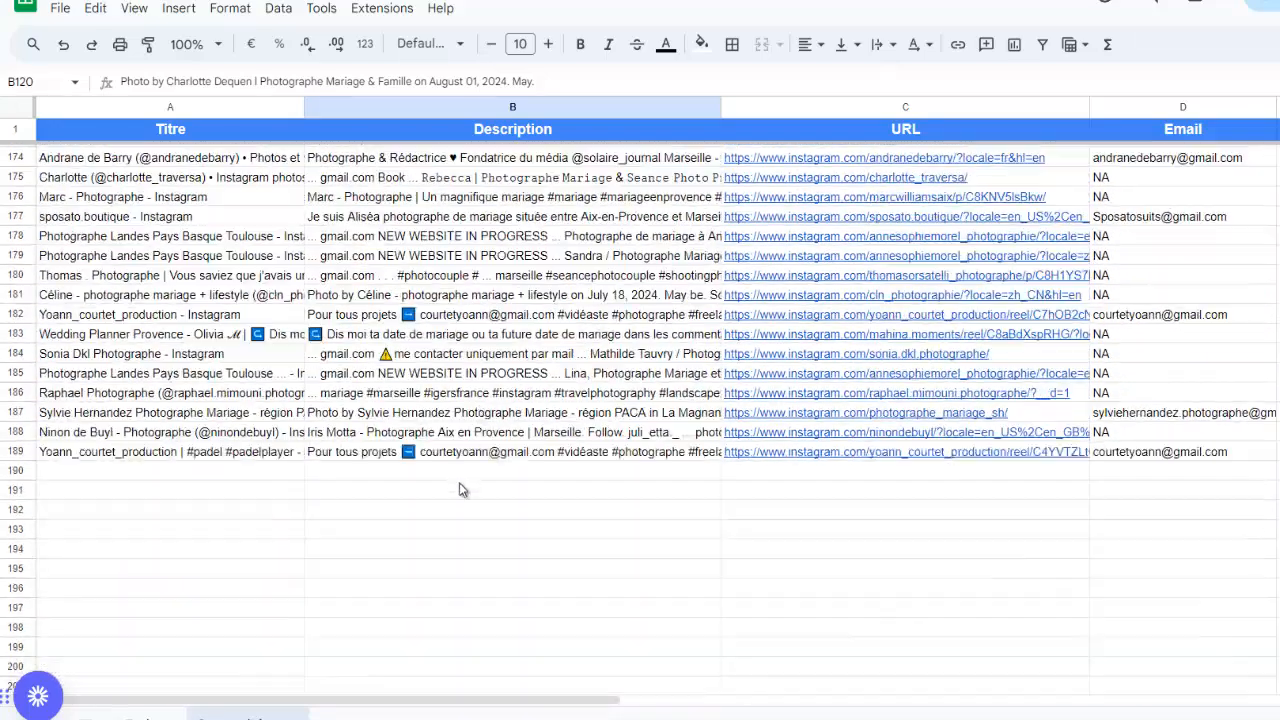
pyautogui.scroll(20, 1172, 595)
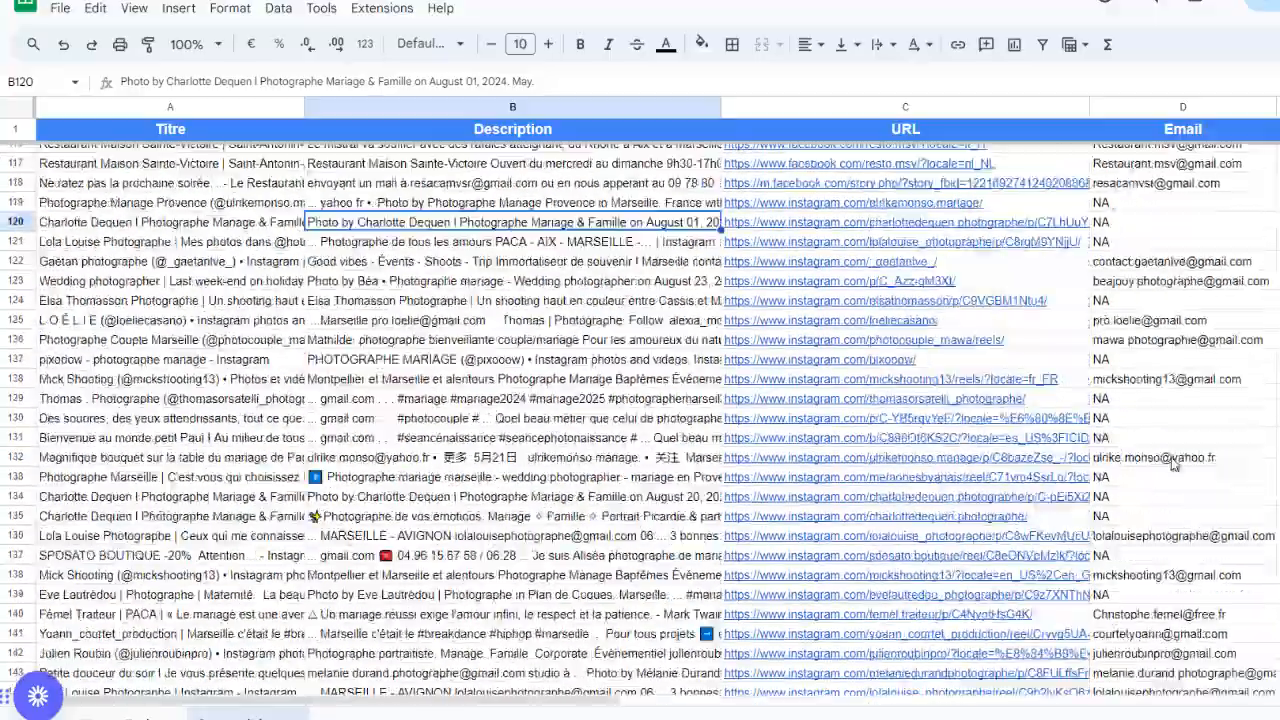
pyautogui.scroll(-20, 1167, 395)
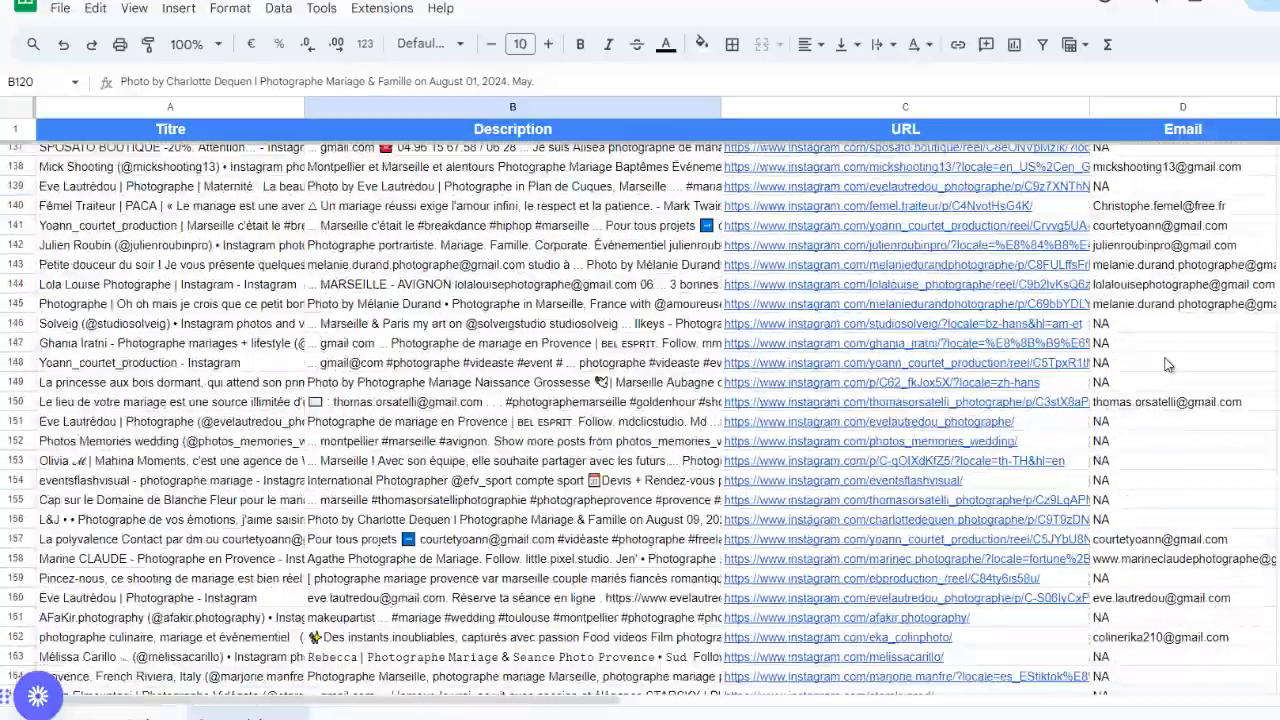
pyautogui.scroll(3, 809, 366)
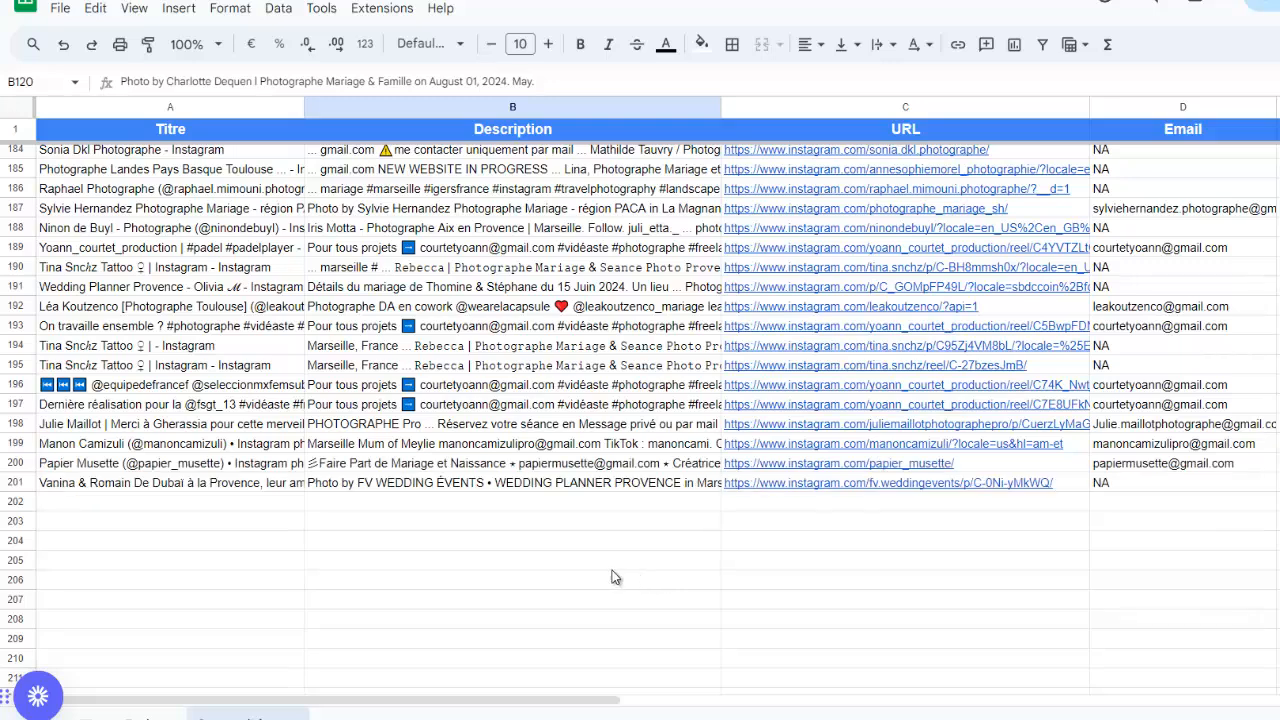
pyautogui.scroll(-2, 602, 572)
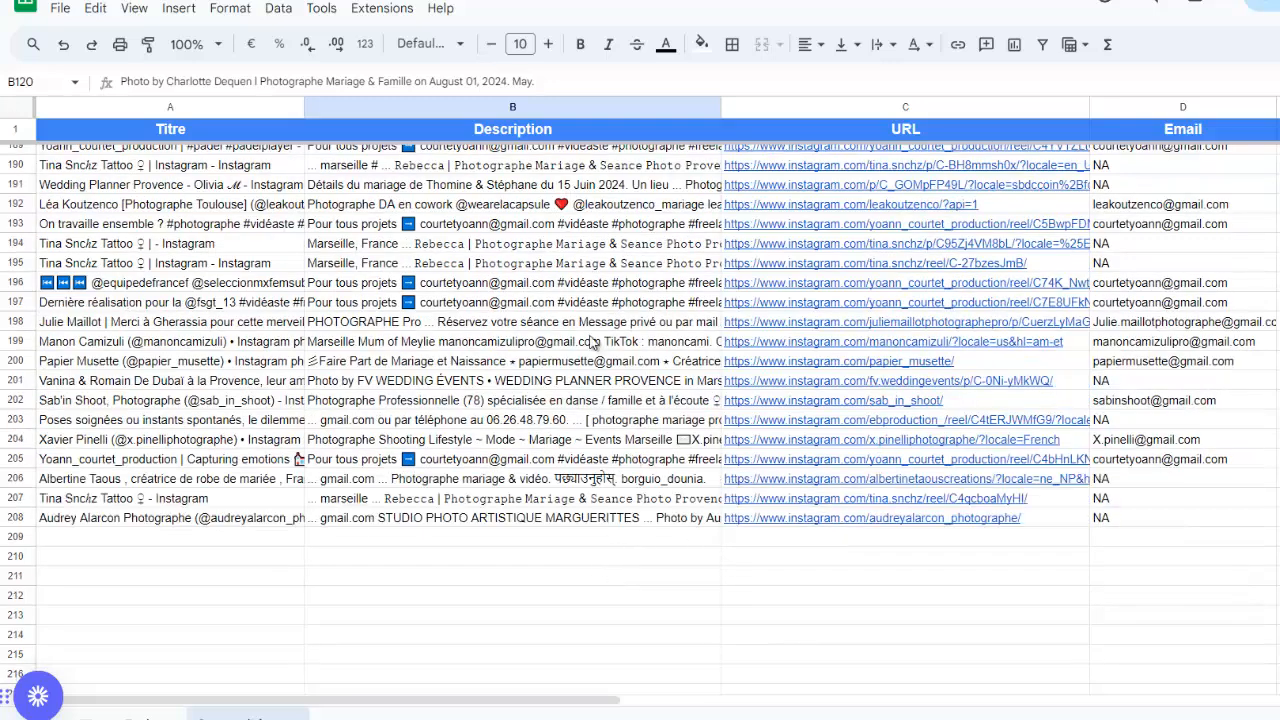
pyautogui.scroll(-3, 1000, 460)
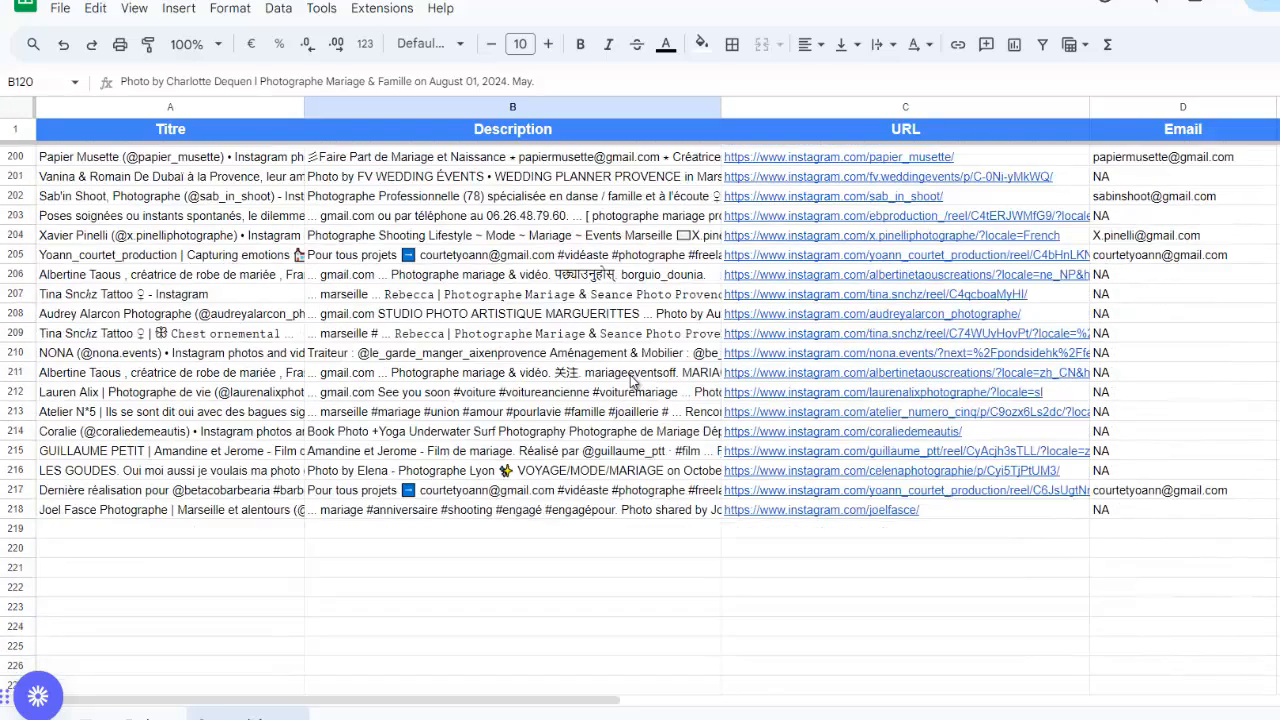
pyautogui.scroll(-2, 750, 545)
pyautogui.scroll(3, 418, 518)
# Return to the sheet of search criteria and review the Marseille wedding photographer search in row 14
pyautogui.click(182, 710)
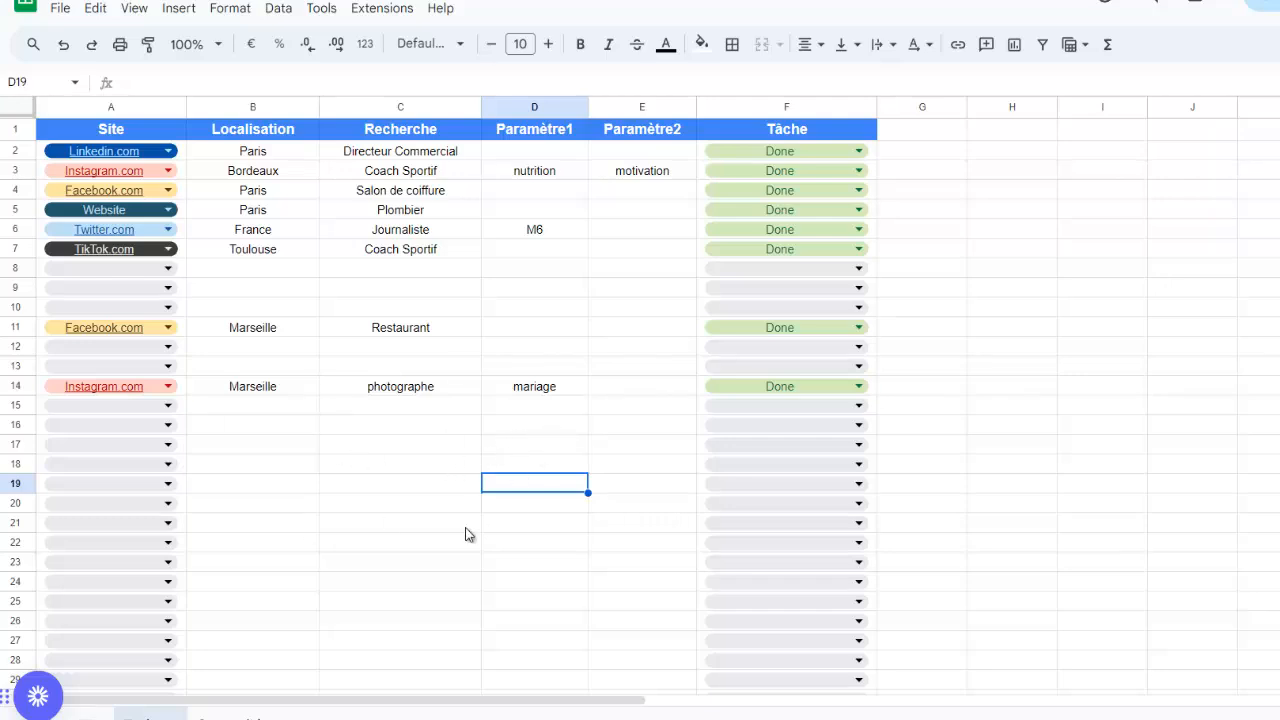
pyautogui.click(511, 449)
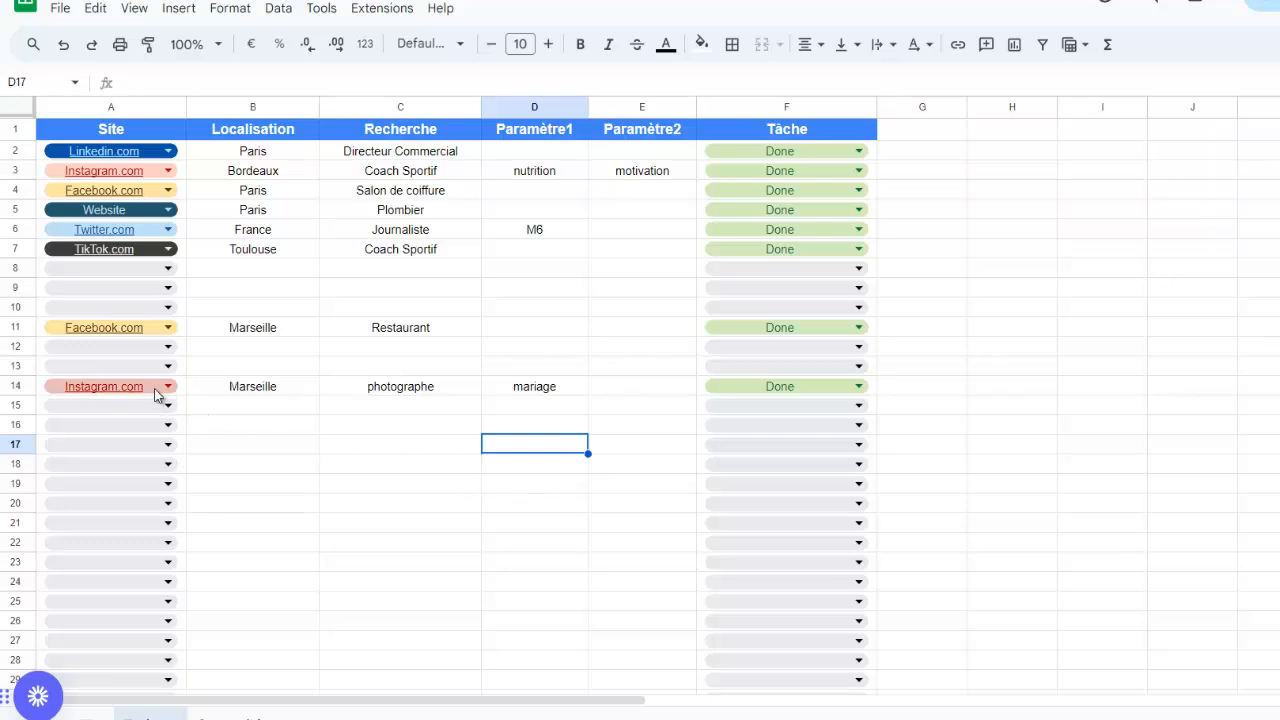
pyautogui.moveTo(157, 392)
pyautogui.click(478, 466)
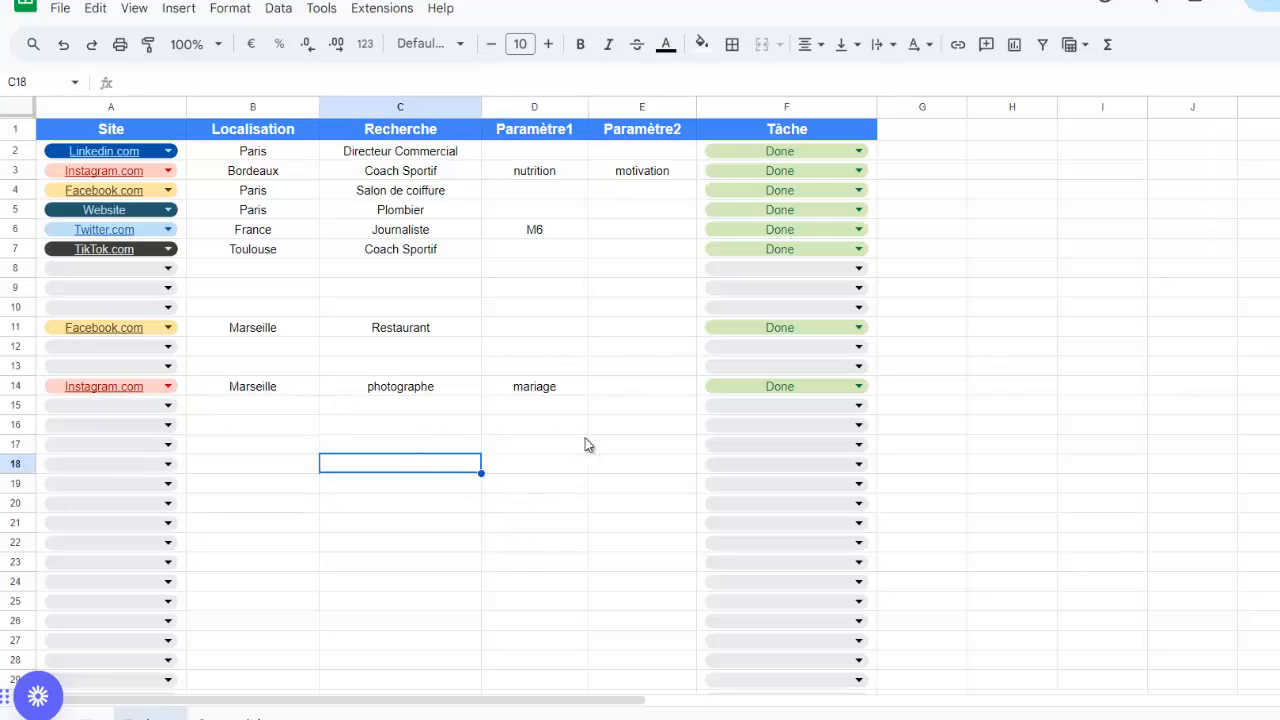